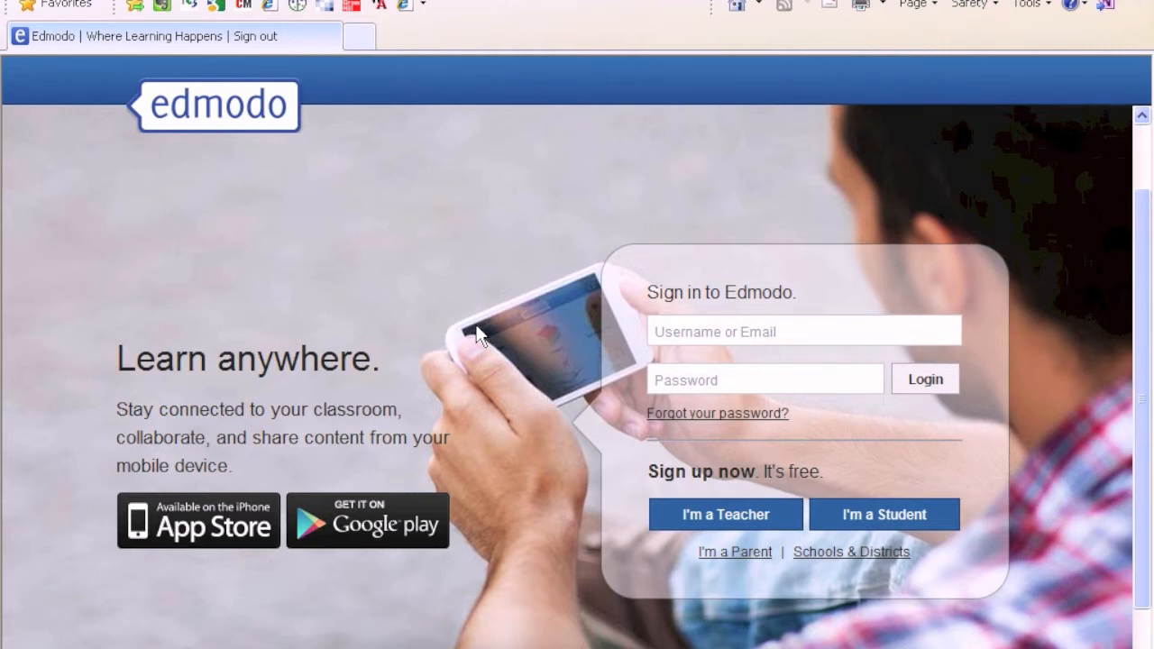
- Sign in to Edmodo by entering the account username and the account password
left_click(694, 333)
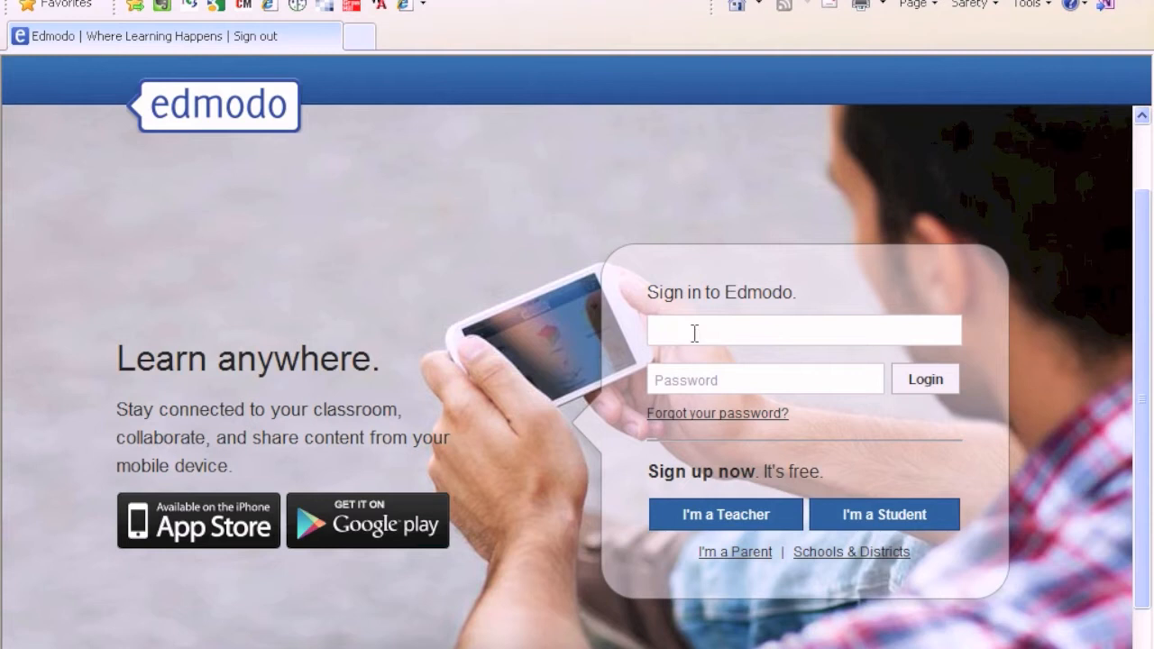
type("Klines")
type("theKooest")
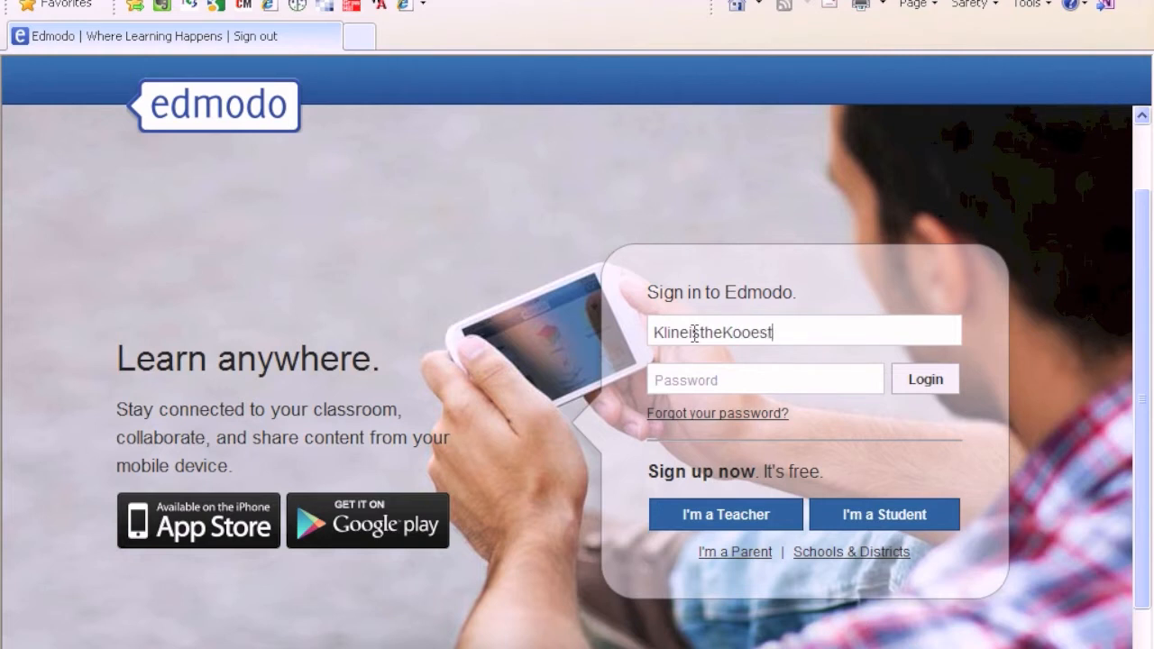
key("BackSpace")
key("BackSpace")
key("BackSpace")
type("lest")
key("Tab")
type("••••••")
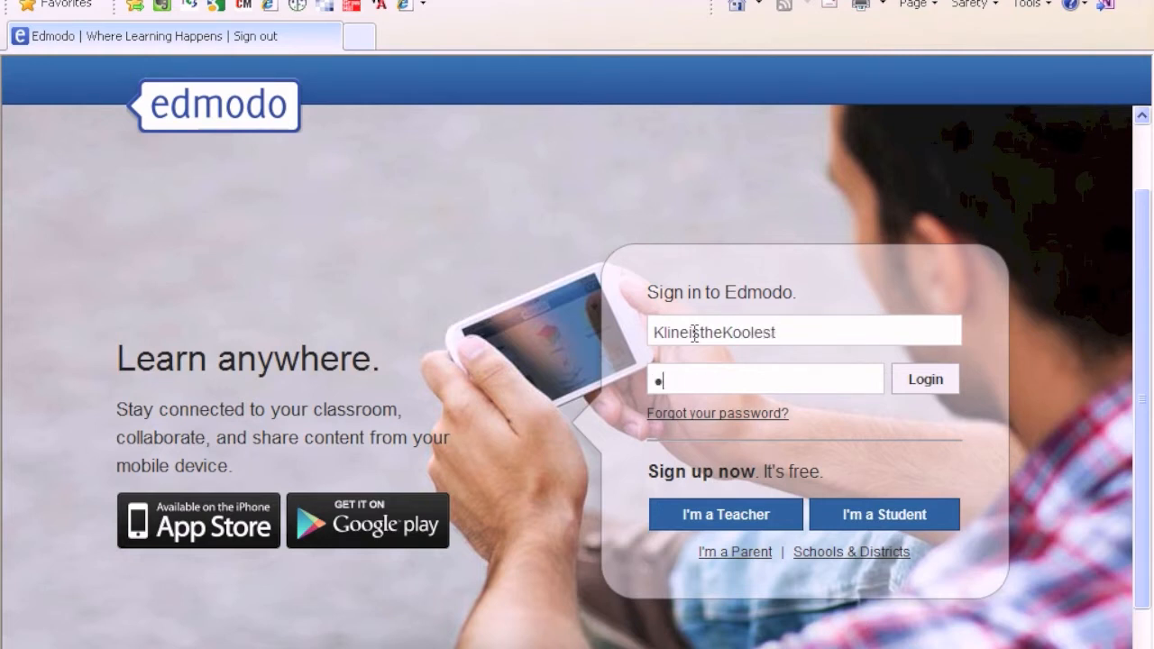
key("Return")
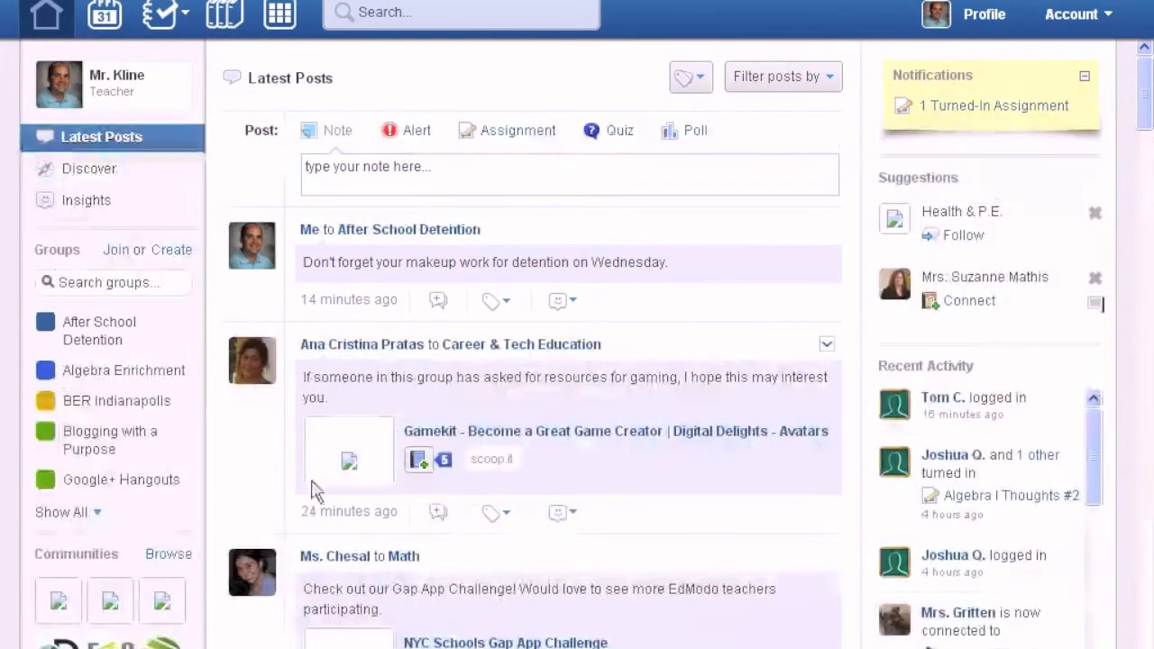
- Open the member list of the After School Detention group and select the student member
left_click(118, 334)
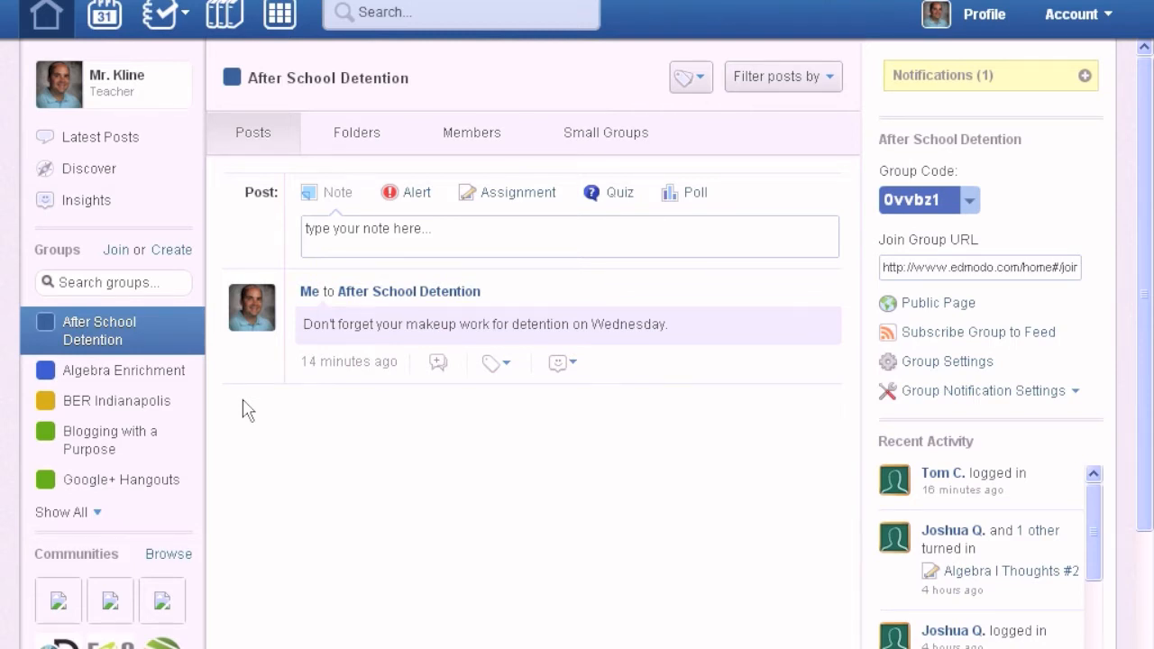
left_click(469, 137)
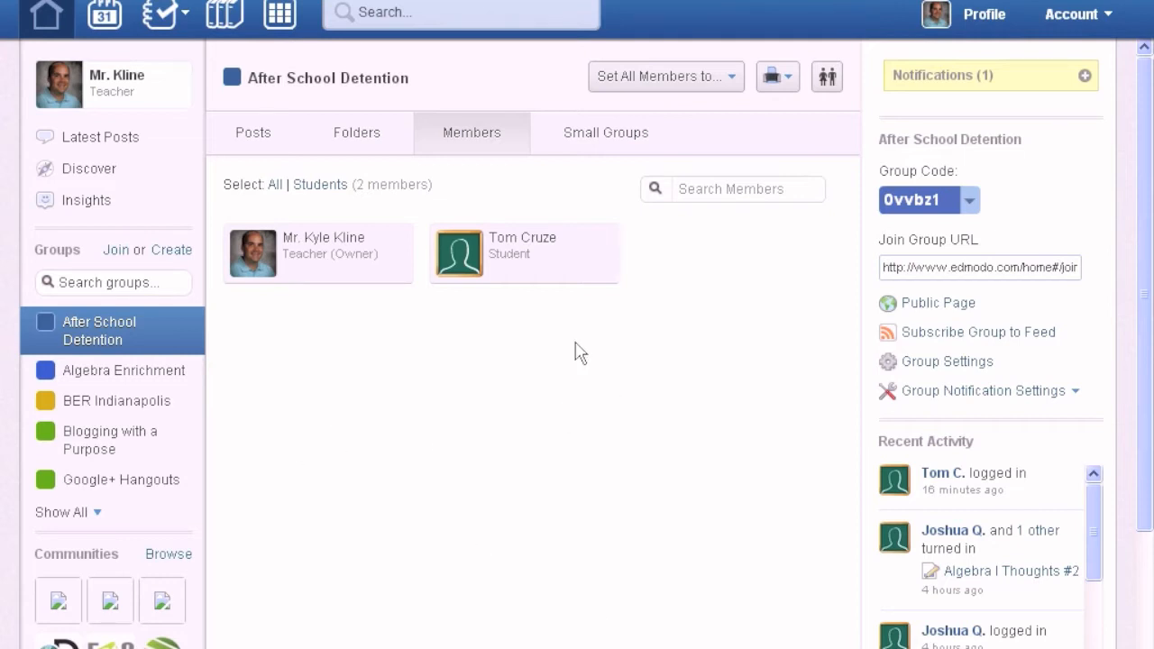
left_click(545, 276)
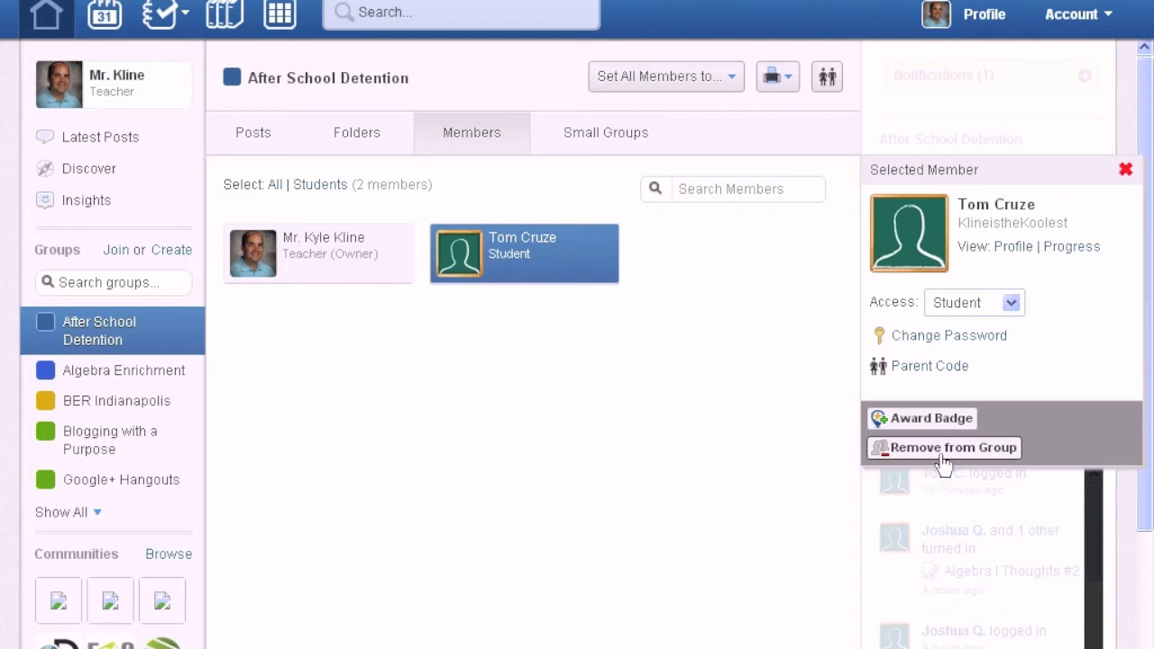
- Award the selected student the Edmodo-provided Star Performer badge and close the member's details
left_click(899, 424)
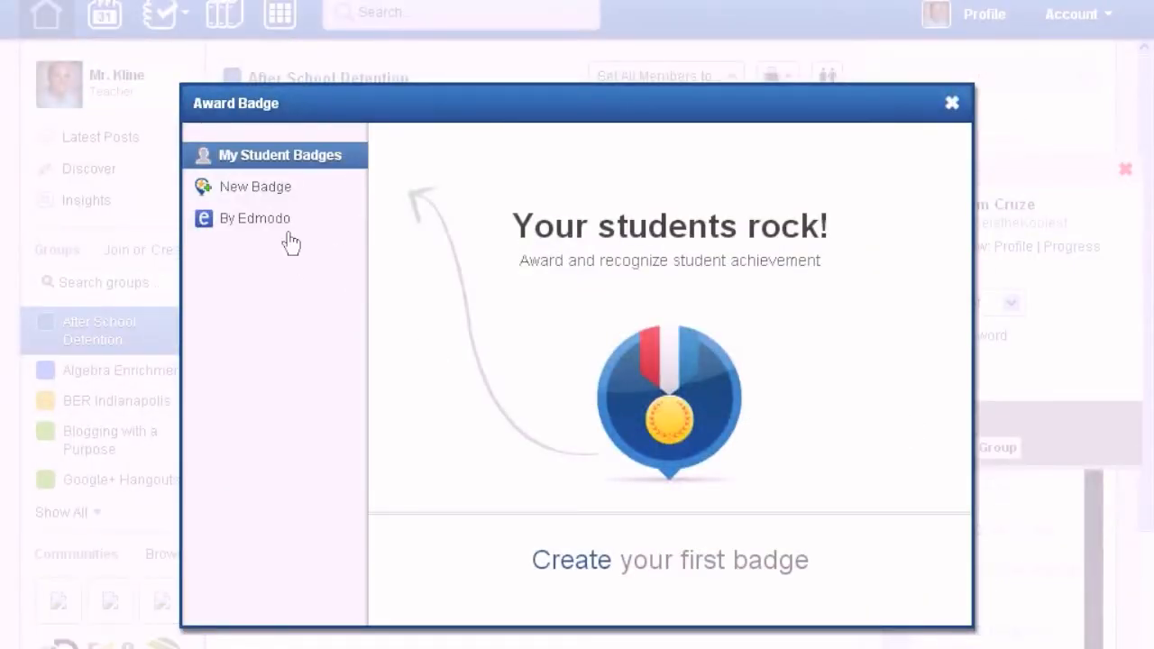
left_click(261, 220)
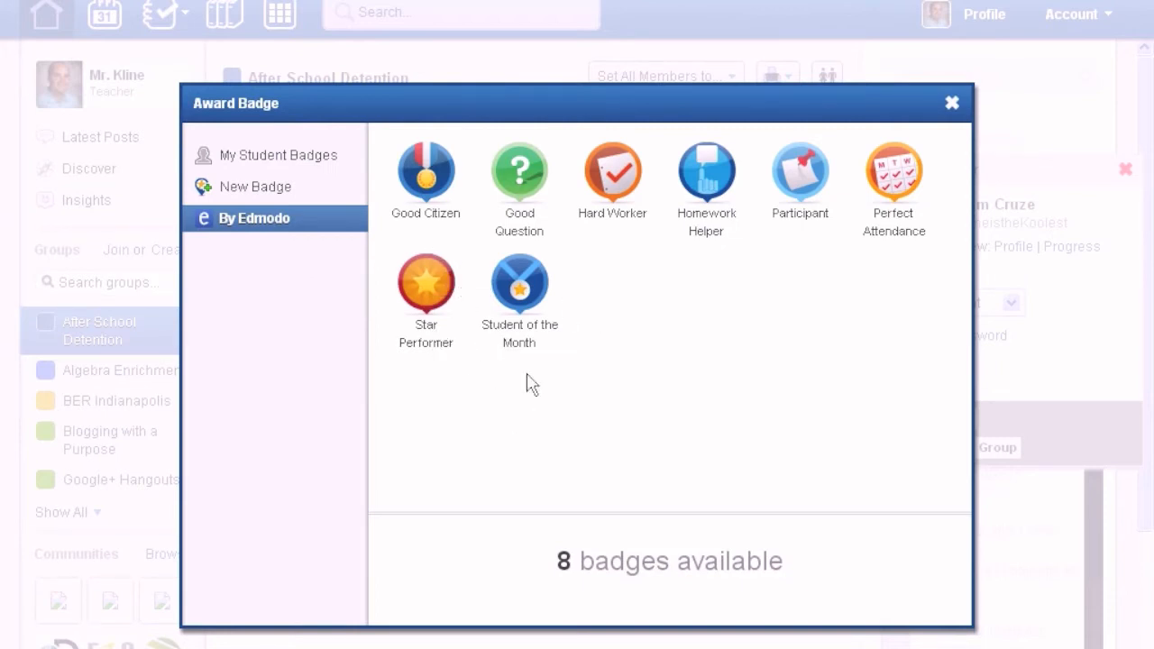
left_click(442, 298)
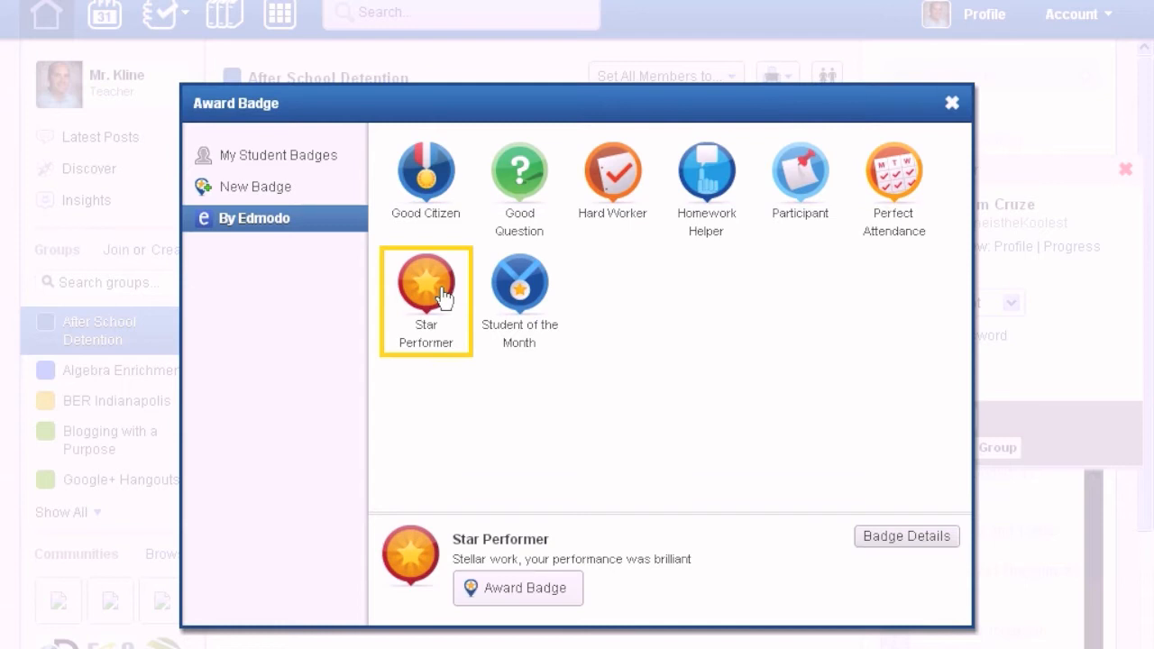
left_click(523, 588)
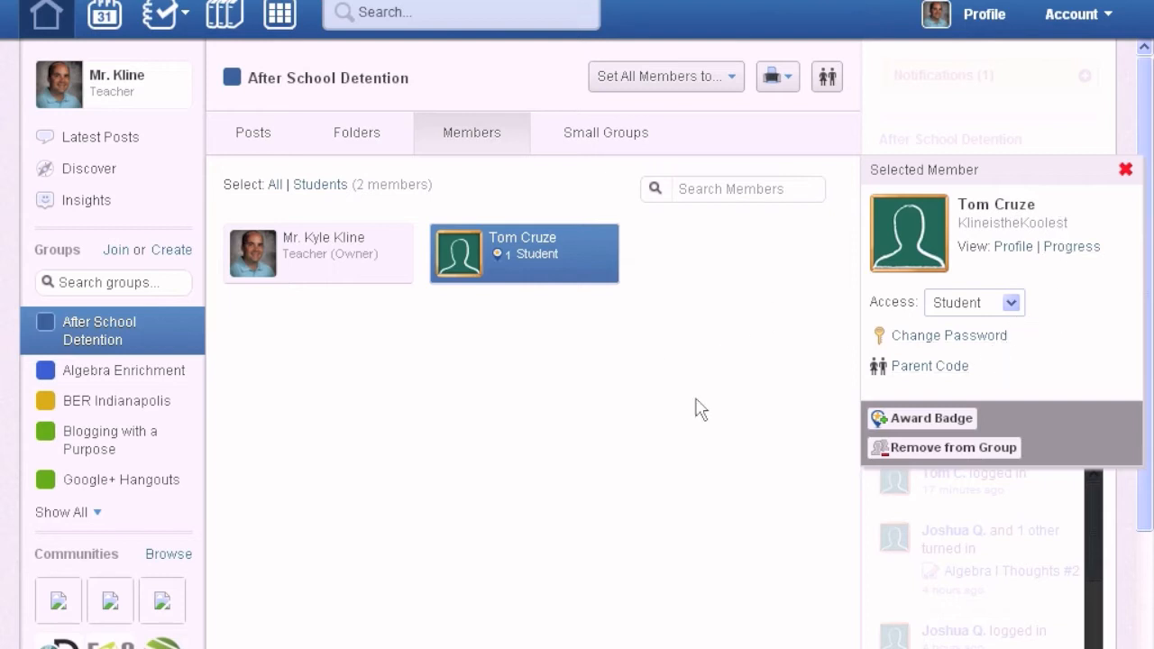
left_click(1125, 170)
- Write a new note in the After School Detention posts reading "Thursday's assignment is attached."
left_click(253, 135)
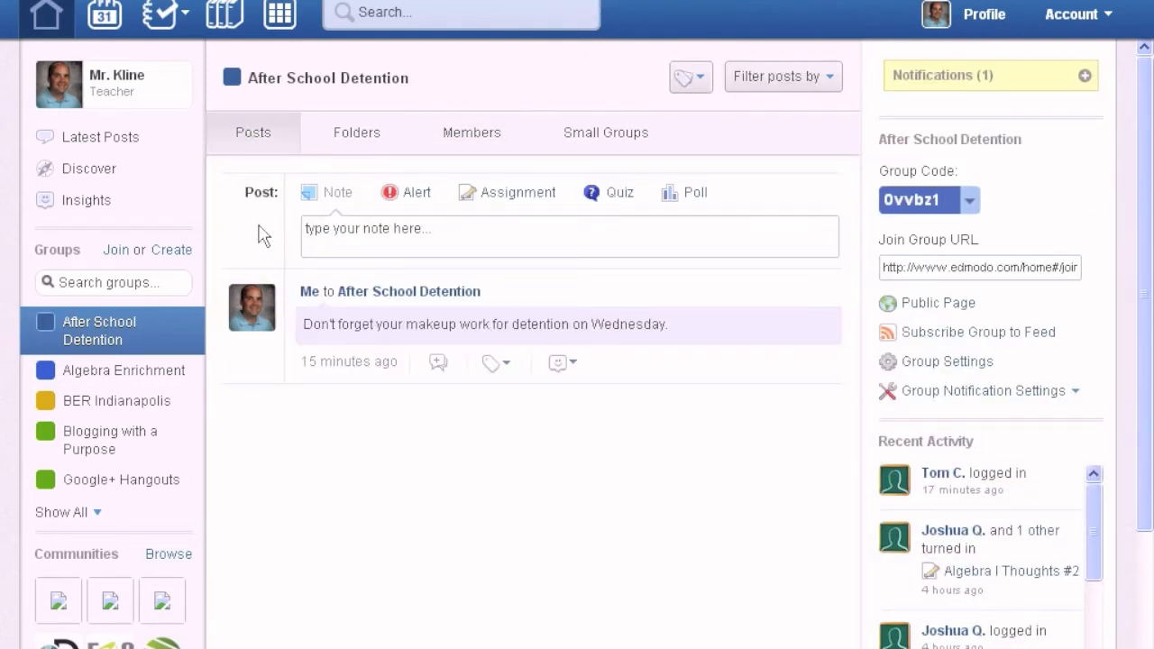
left_click(340, 233)
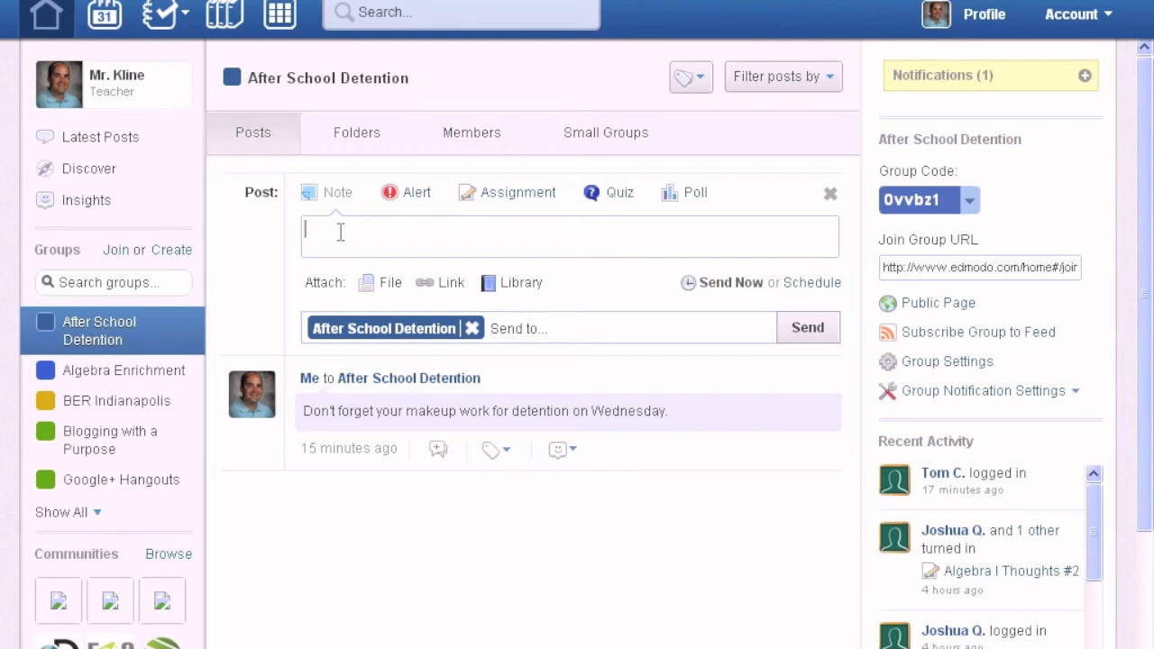
type("Thursday's assignment i")
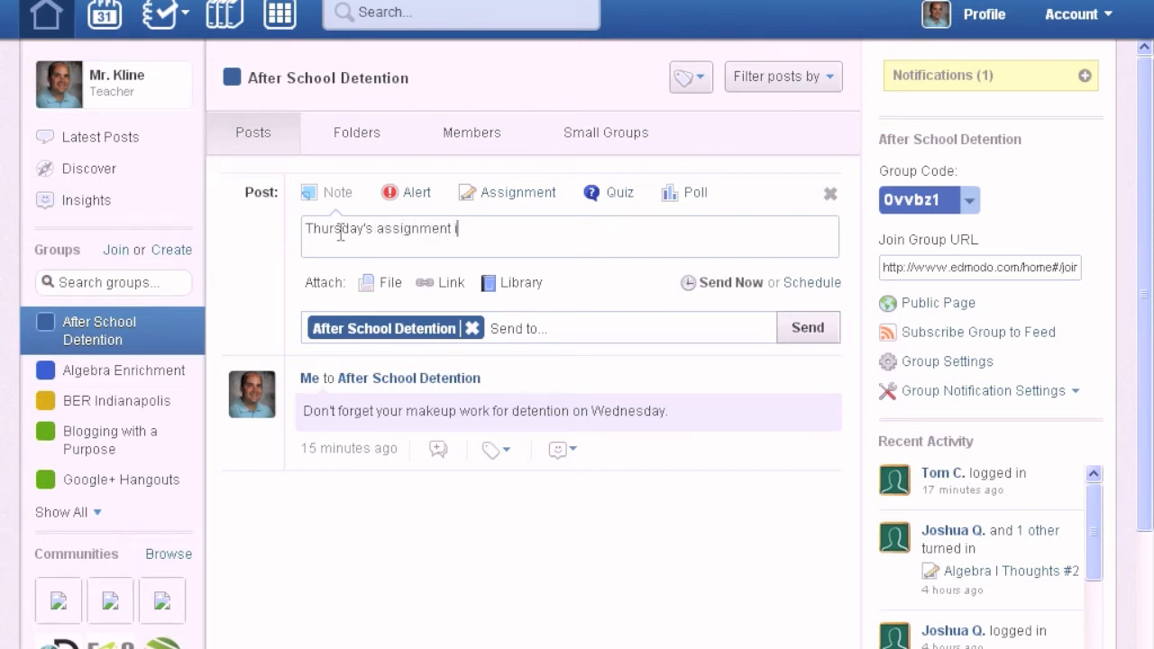
type("s attached.")
- Attach the file Math Thoughts 1.docx to the note, browsing My Documents through the Mathematics and Algebra 1 folders
left_click(373, 289)
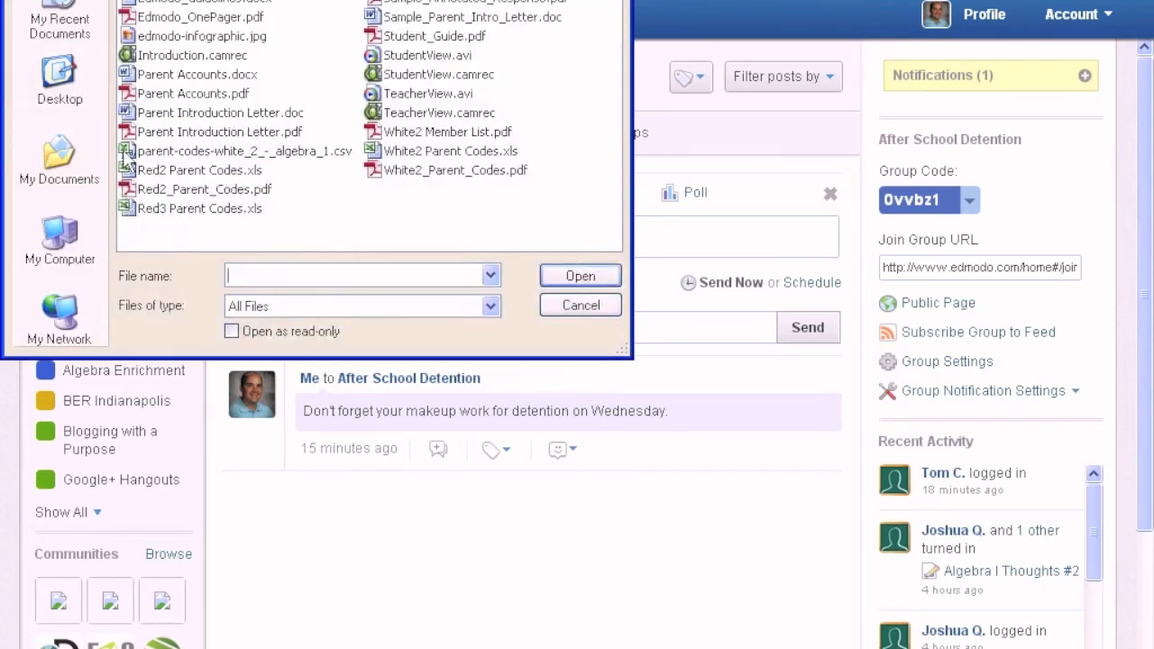
left_click(93, 112)
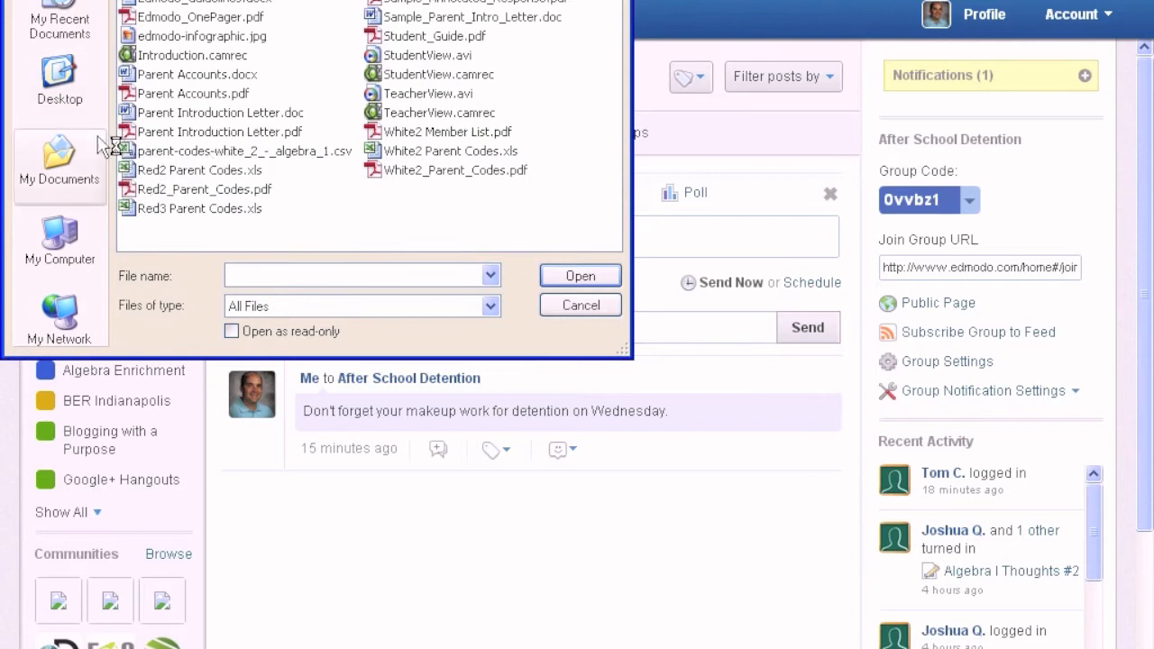
left_click(59, 176)
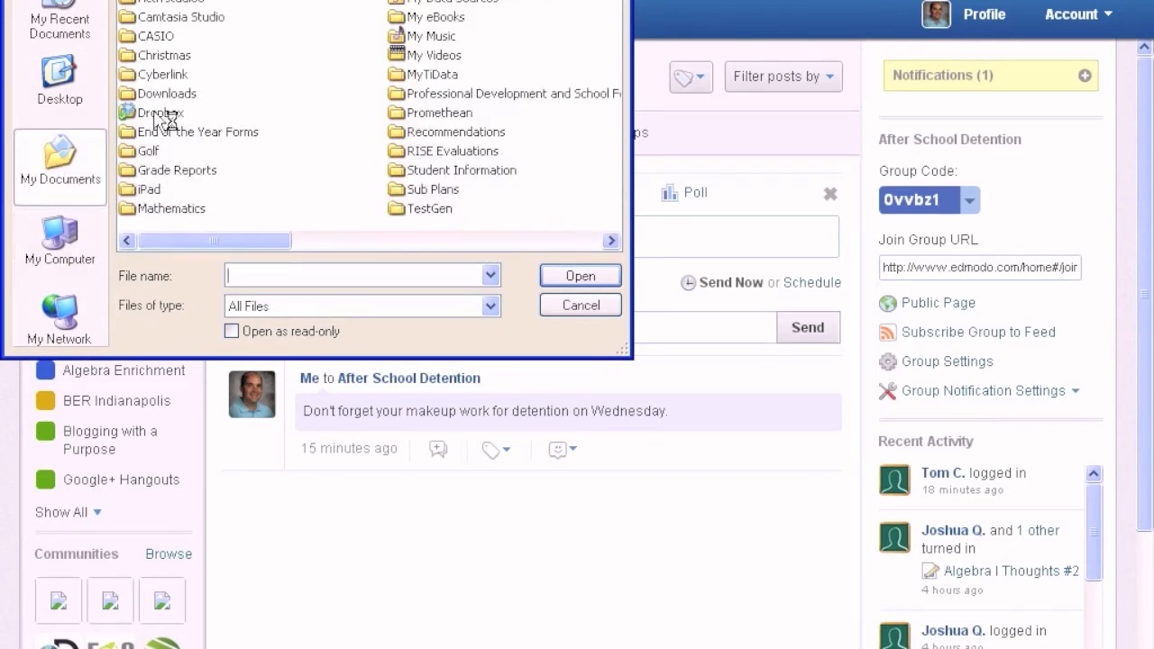
double_click(170, 208)
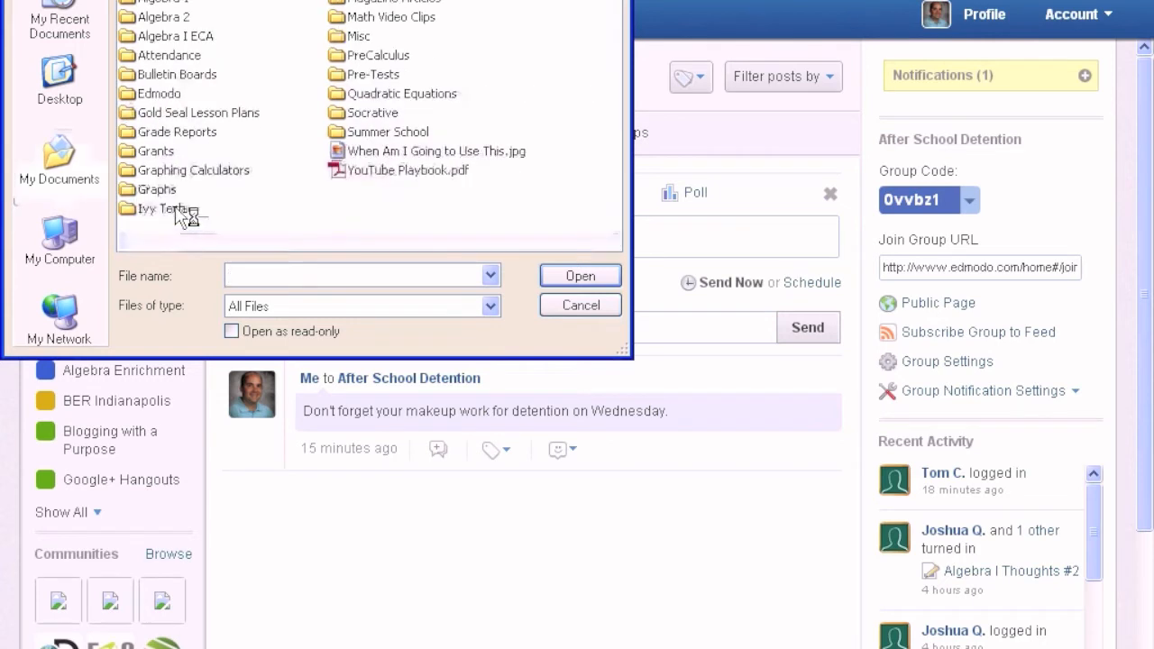
left_click(157, 2)
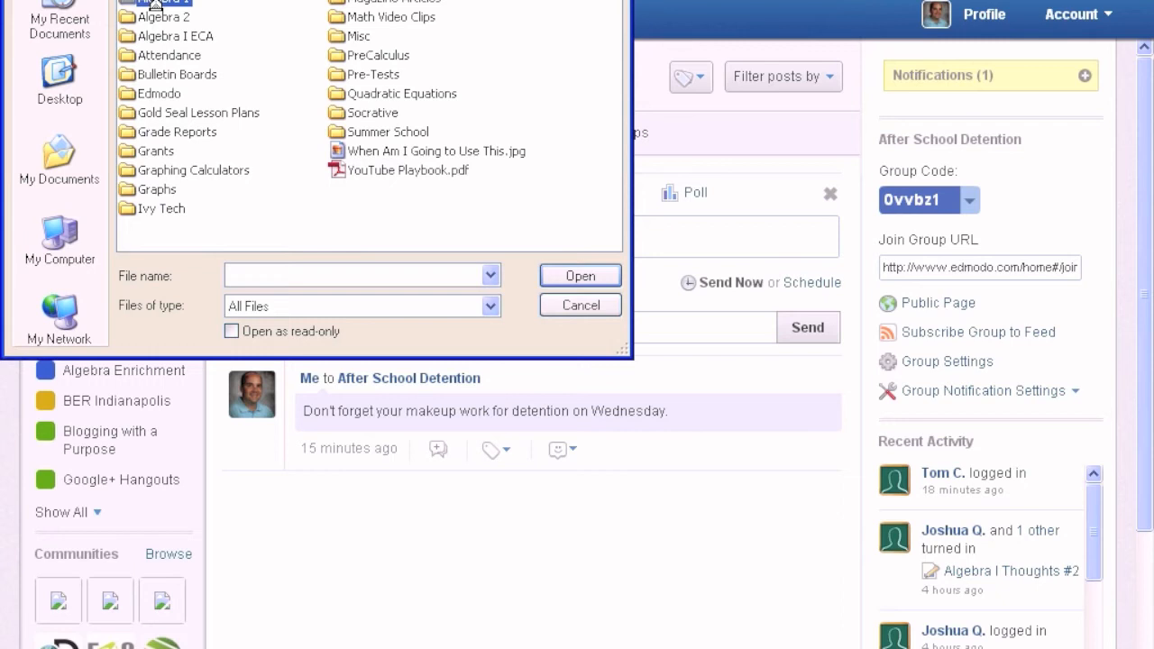
double_click(156, 2)
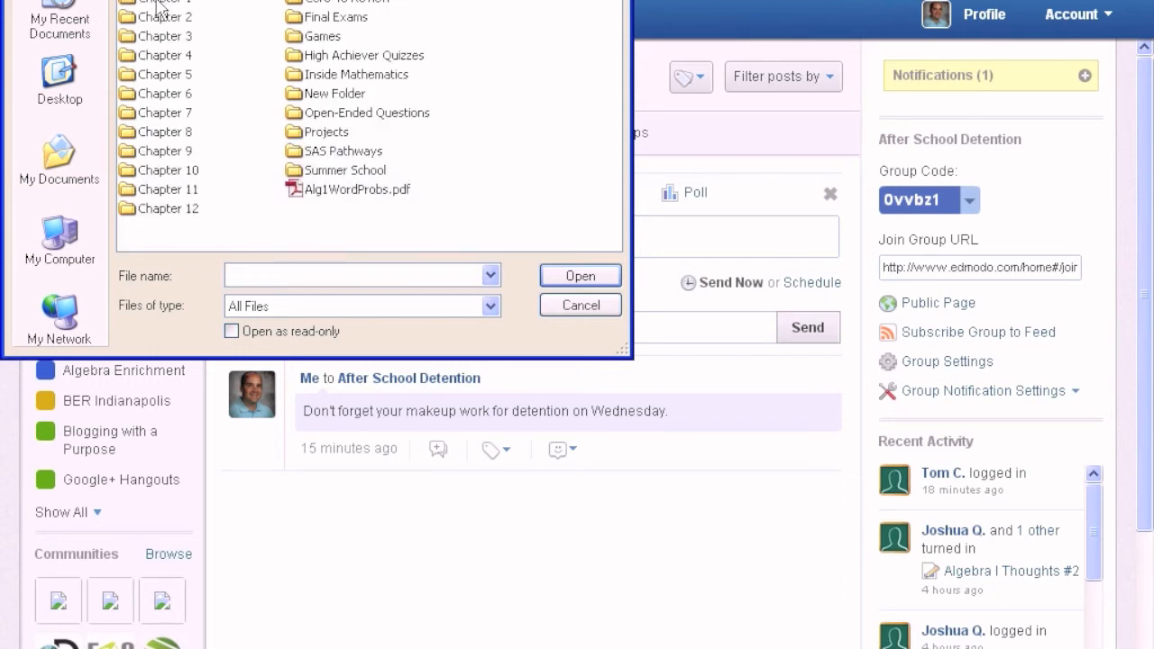
double_click(354, 126)
double_click(214, 3)
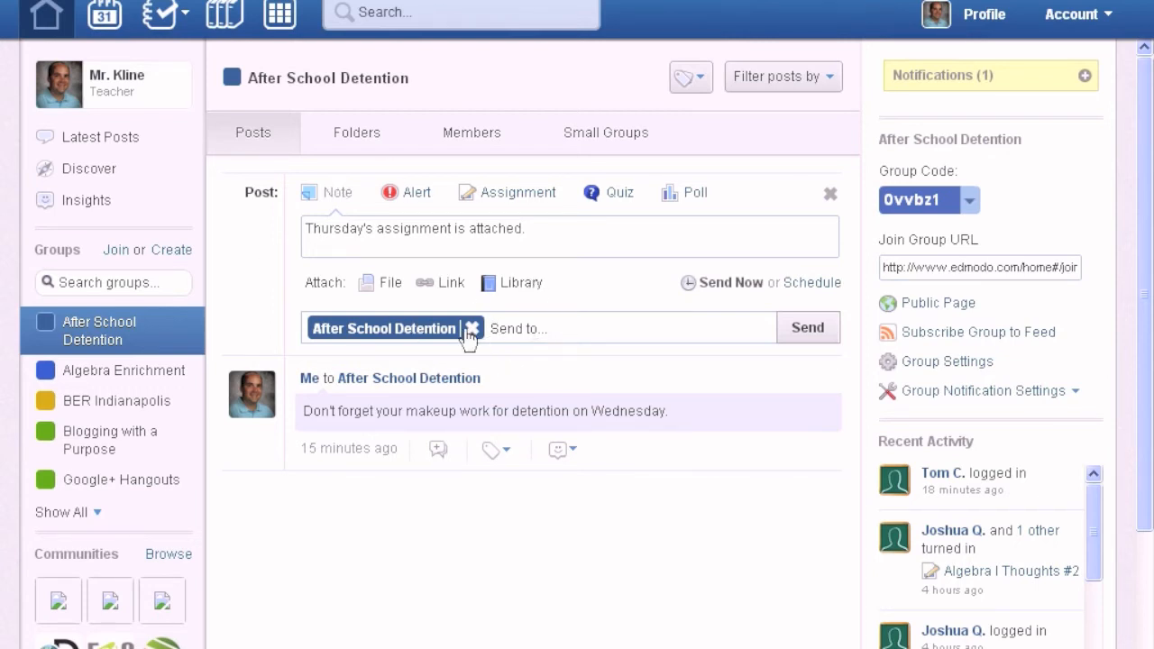
left_click(450, 285)
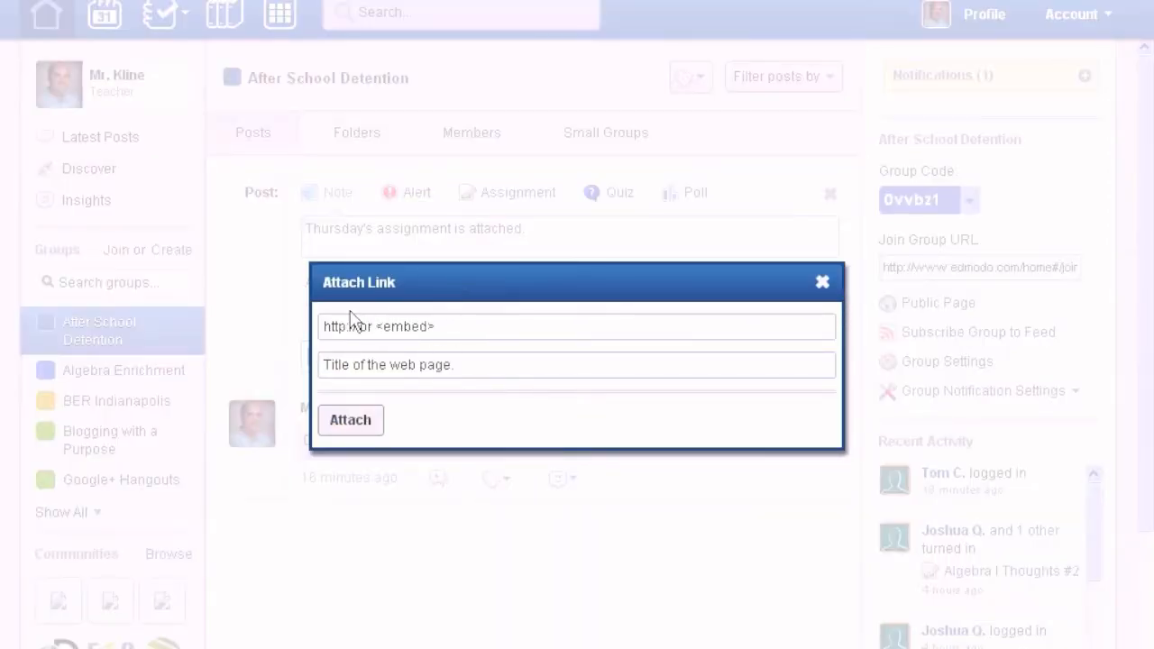
left_click(455, 322)
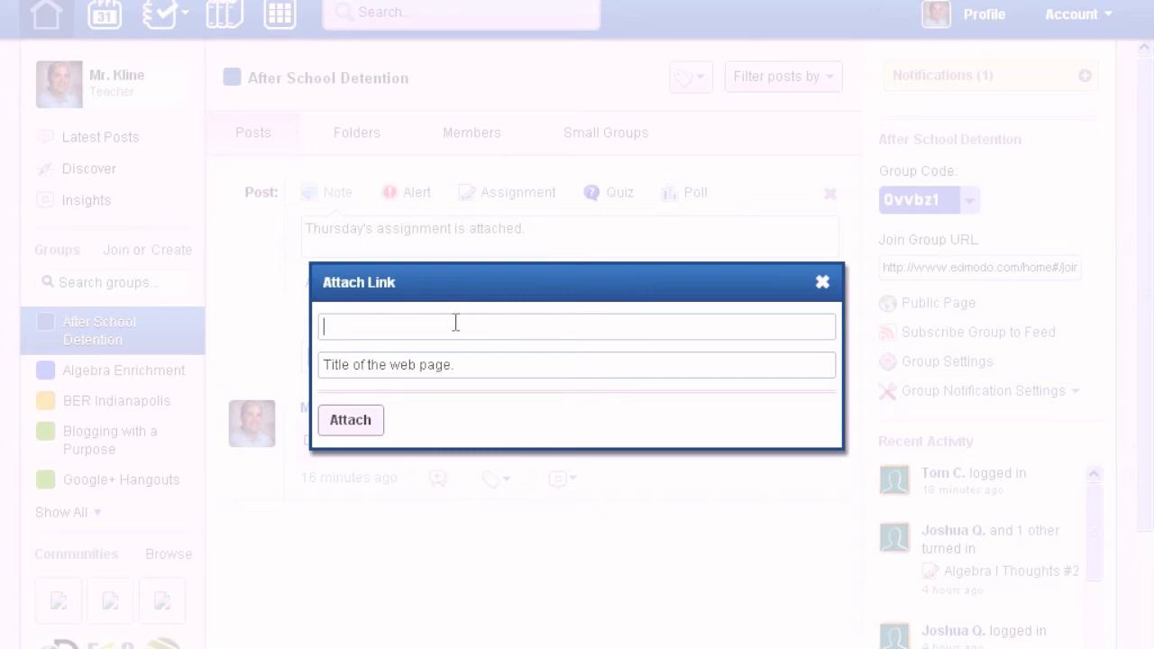
type("www.coolmath.com")
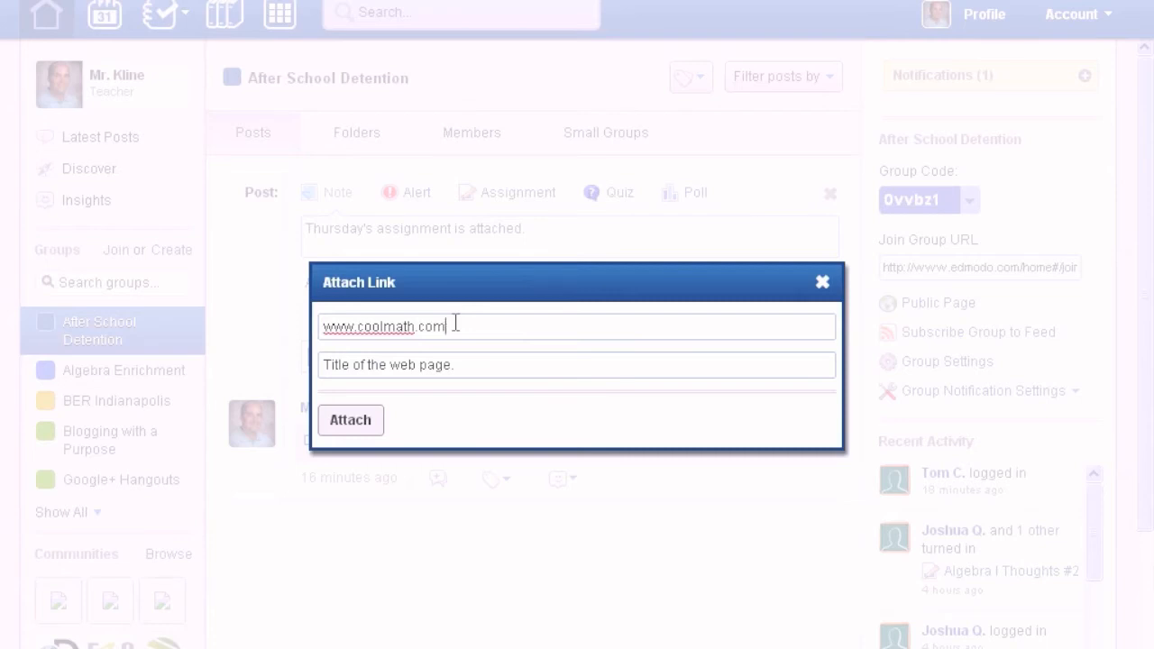
left_click(461, 368)
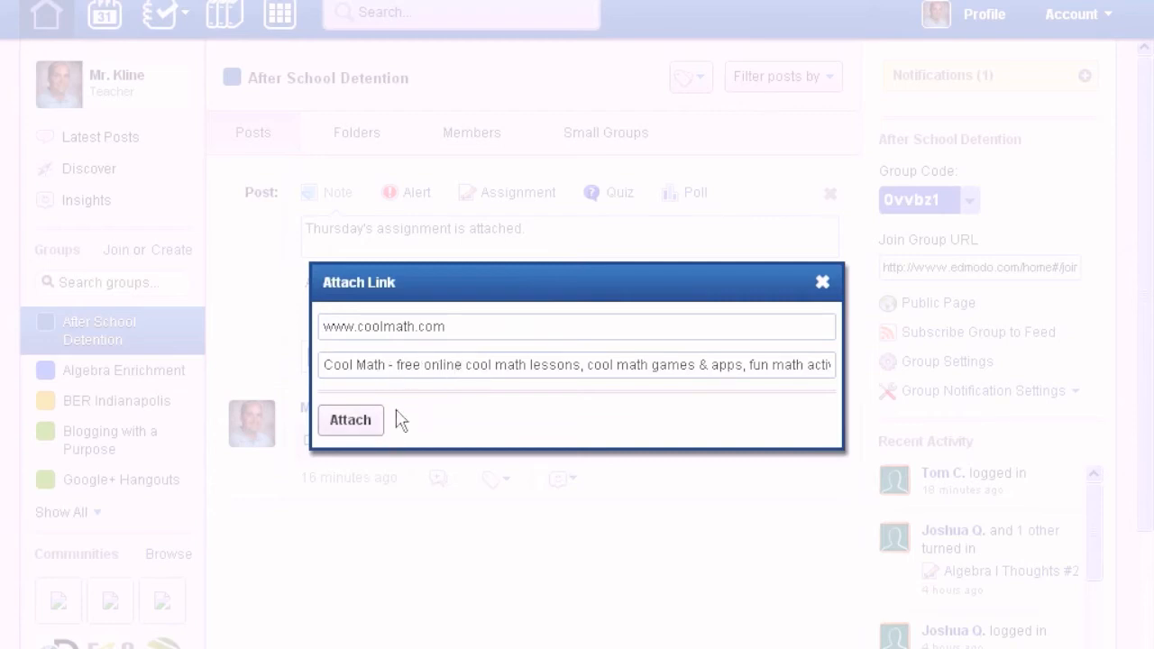
left_click(350, 421)
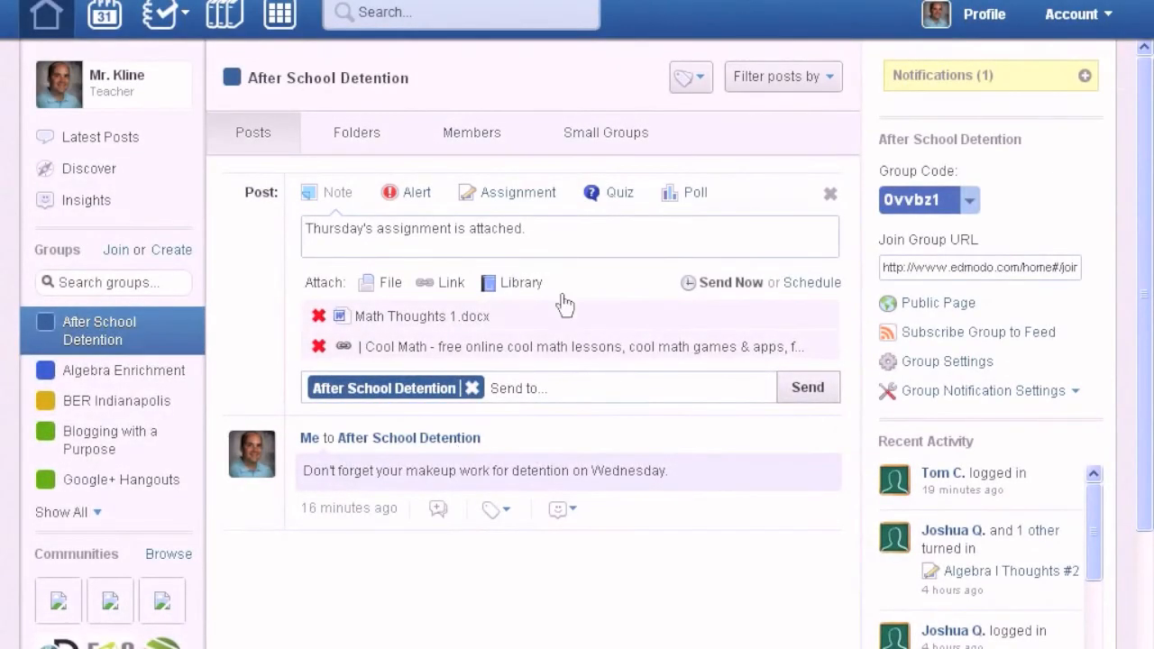
- Attach the library item "5 Edmodo Activities for the First Day of School" to the note
left_click(515, 285)
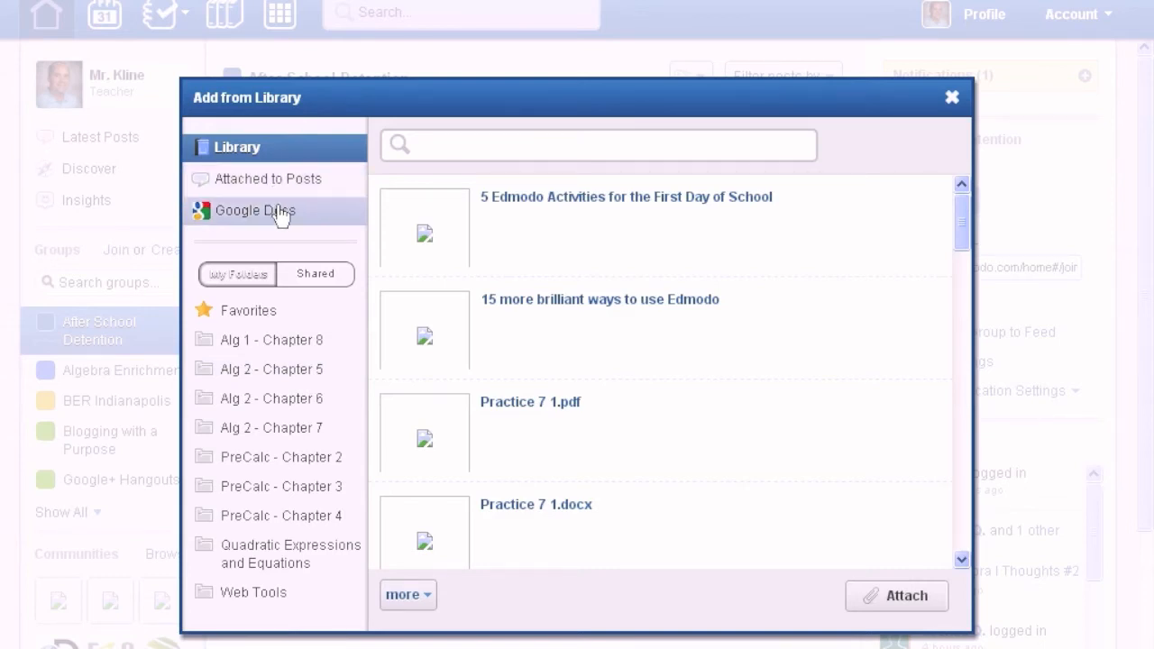
left_click(534, 254)
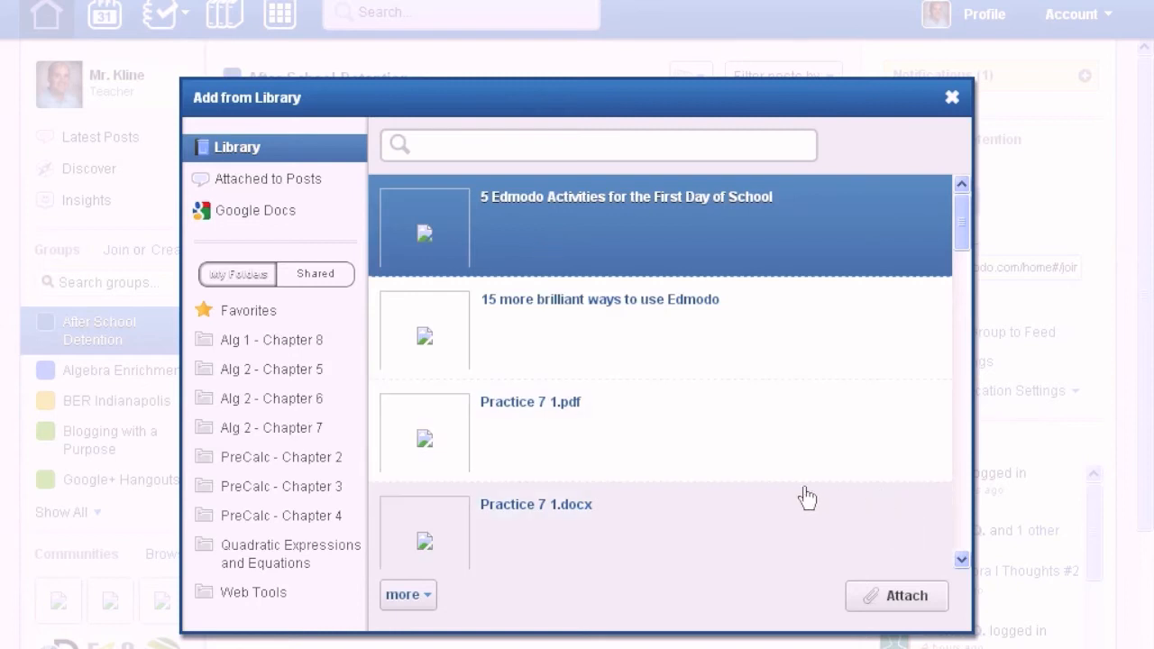
left_click(905, 603)
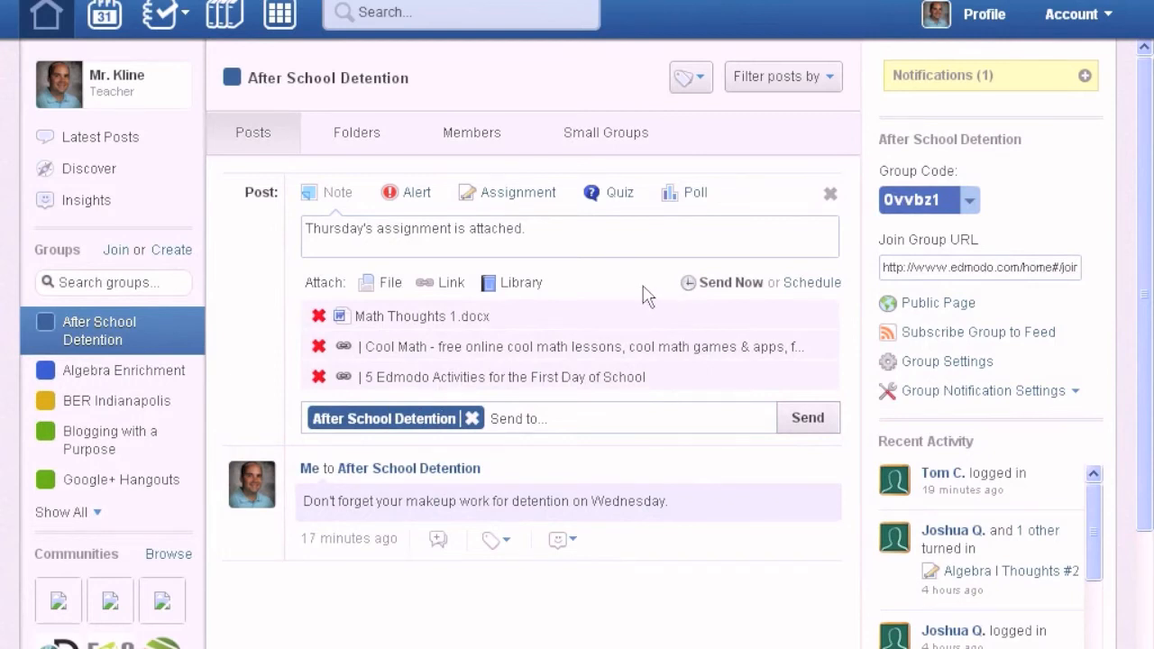
- Schedule the note for 02/20/2013 at 8:00 AM
left_click(807, 286)
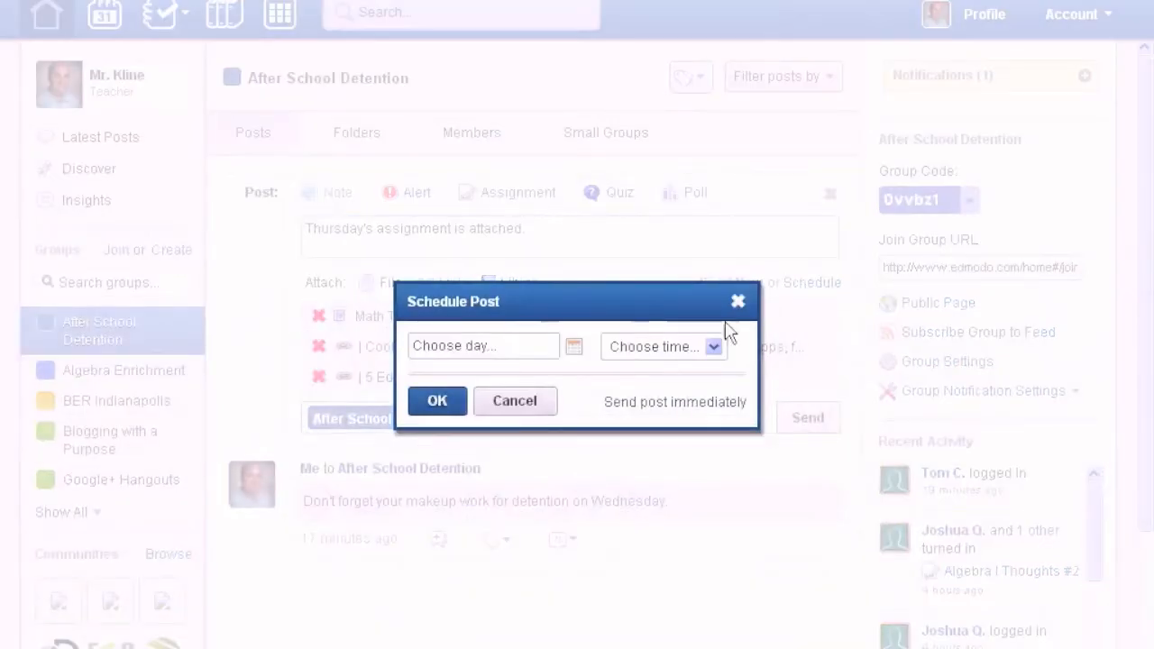
left_click(574, 351)
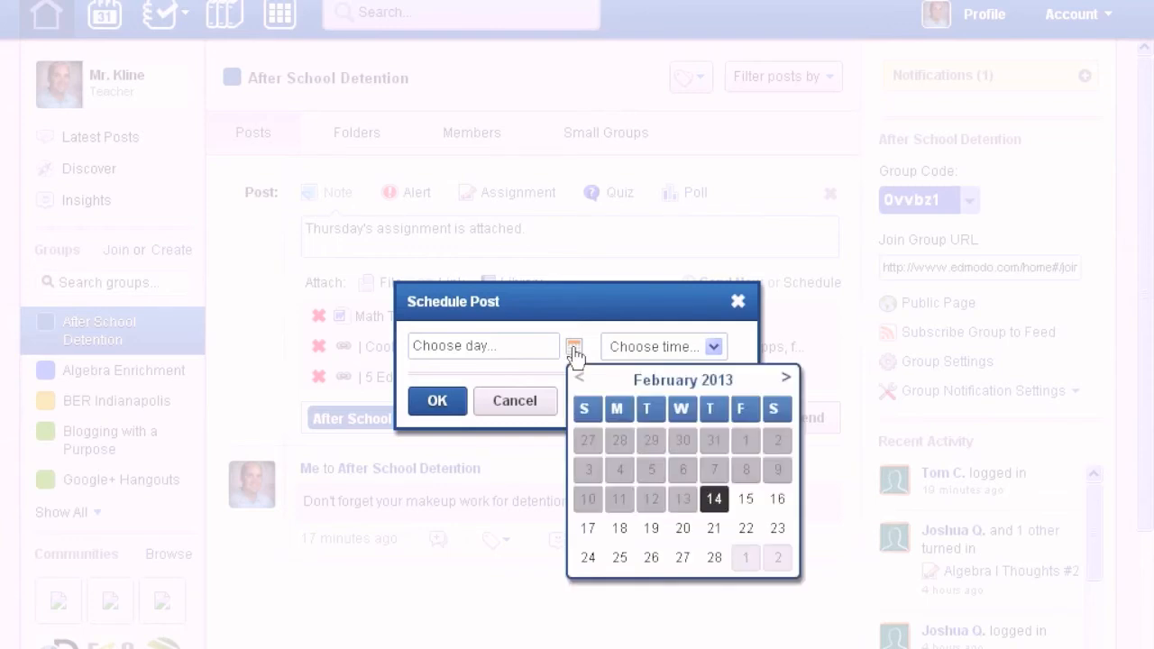
left_click(683, 530)
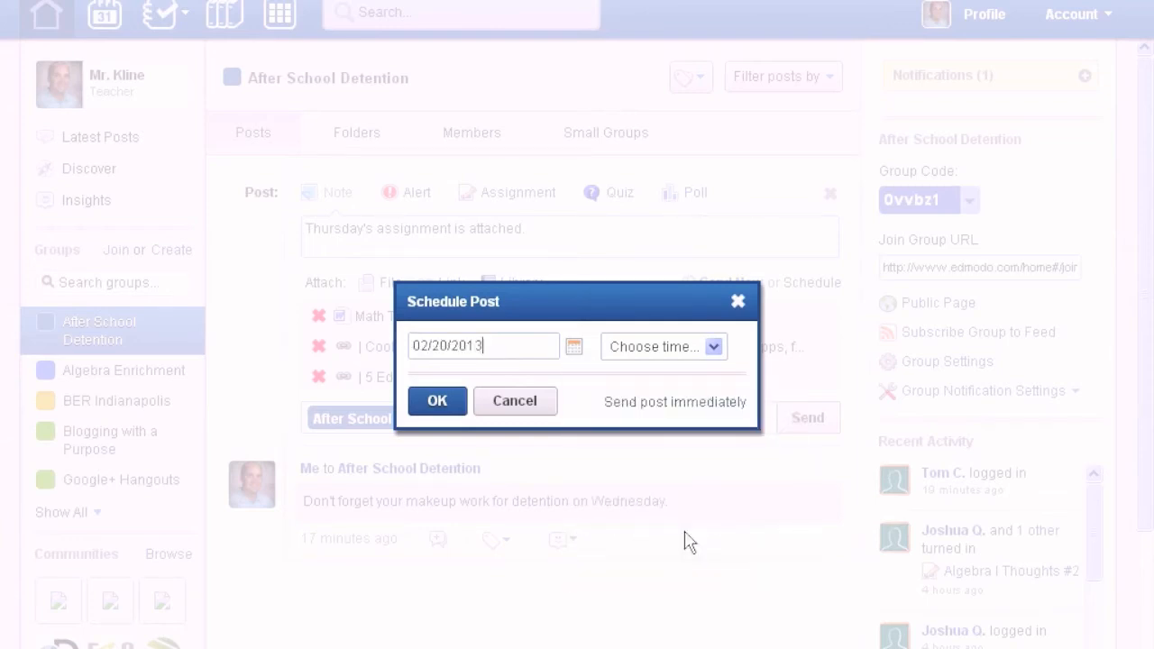
left_click(713, 348)
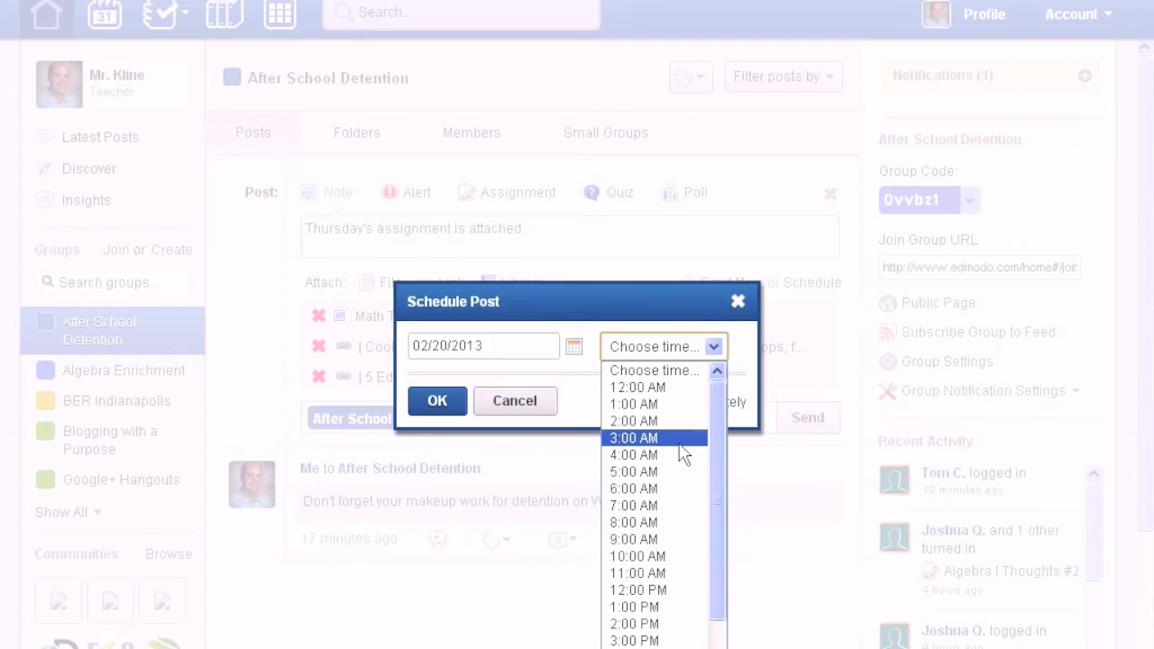
left_click(678, 522)
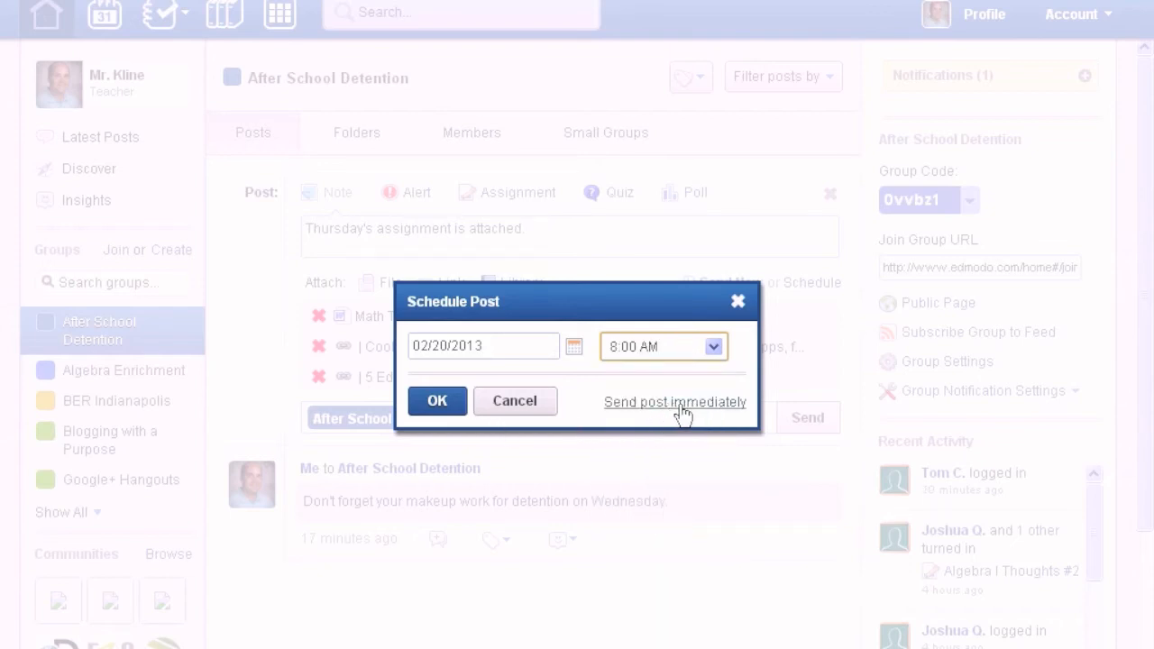
left_click(437, 402)
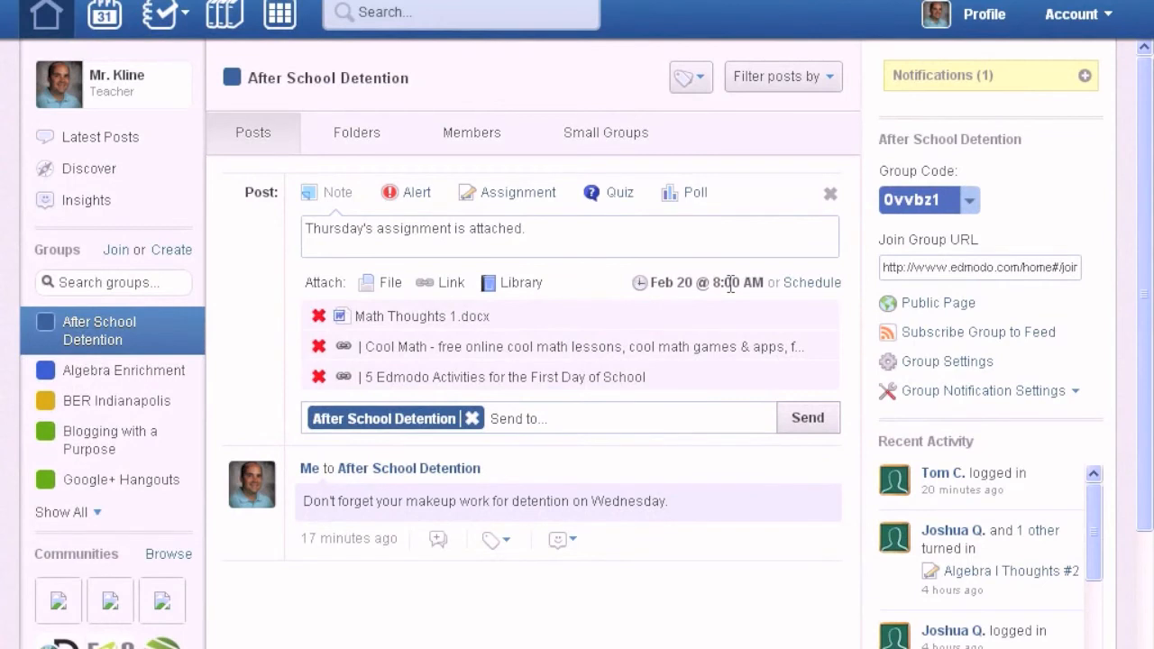
- Change the note's scheduled delivery to sending the post immediately
left_click(812, 283)
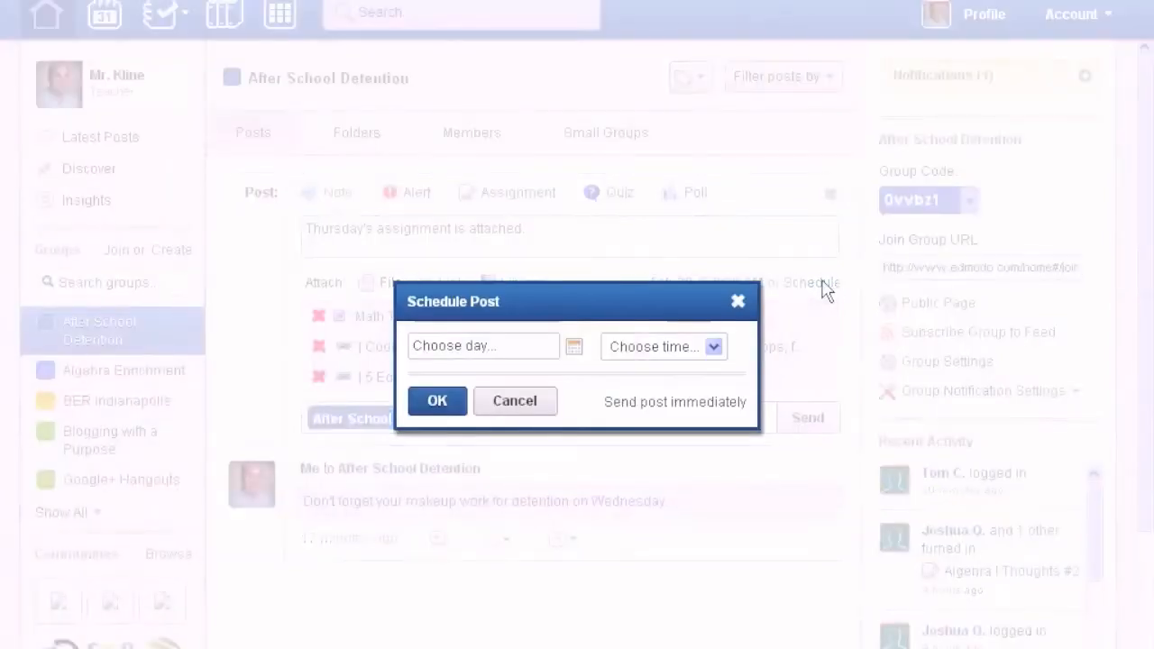
left_click(634, 403)
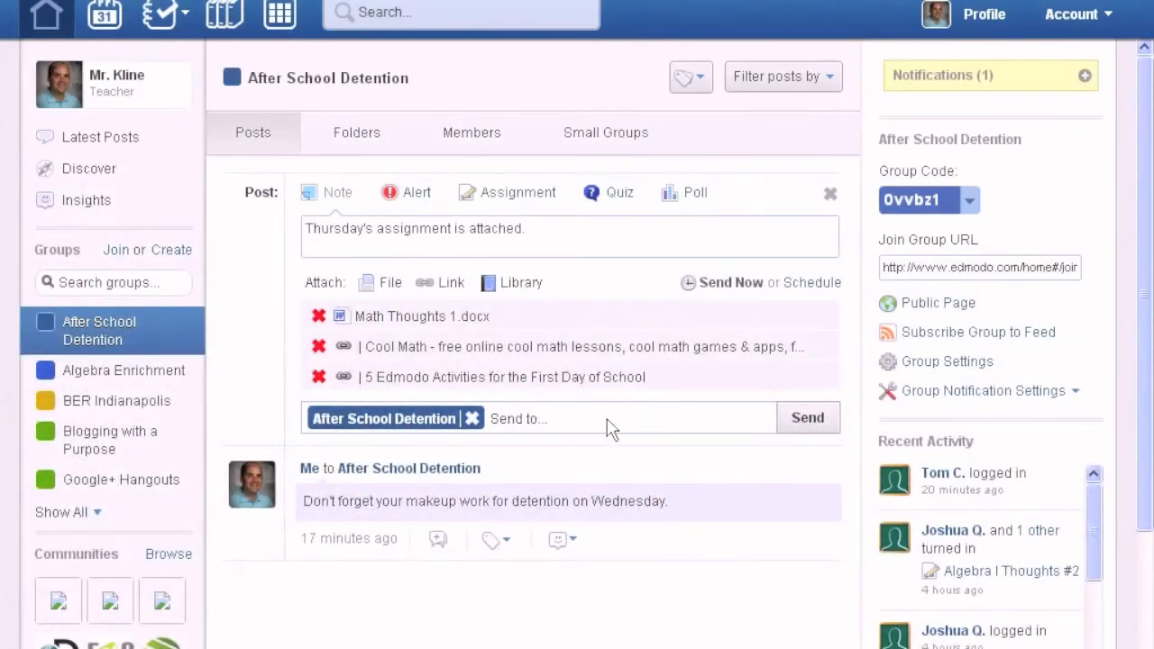
- Search the note's additional recipients for "alg" and clear the search
left_click(548, 422)
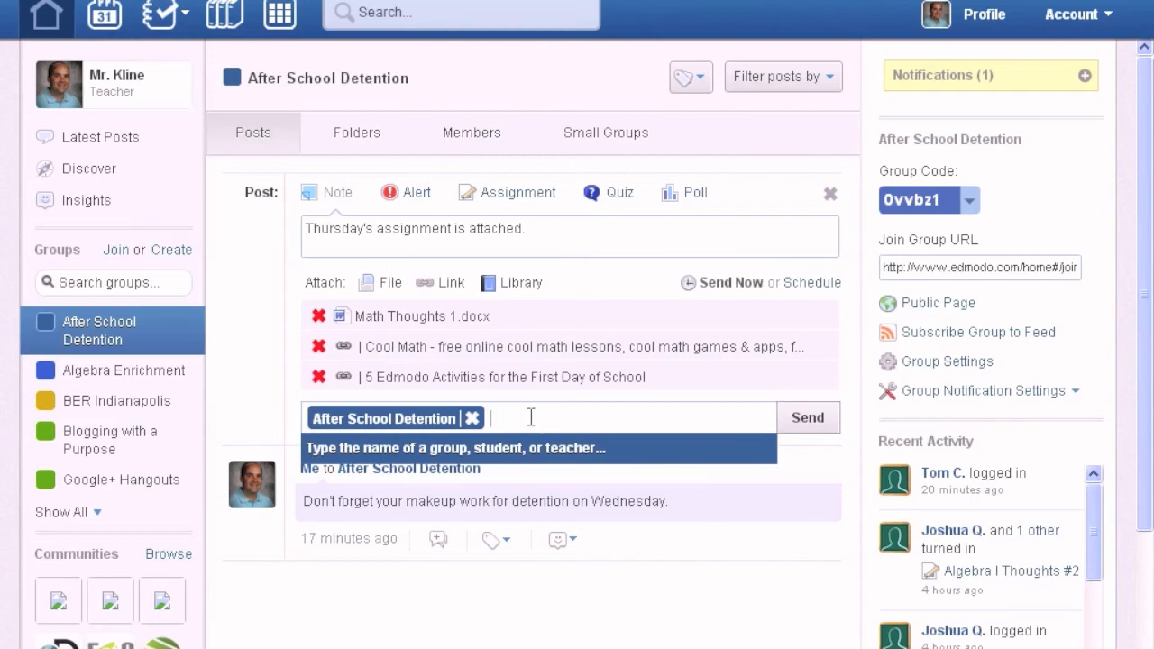
type("alg")
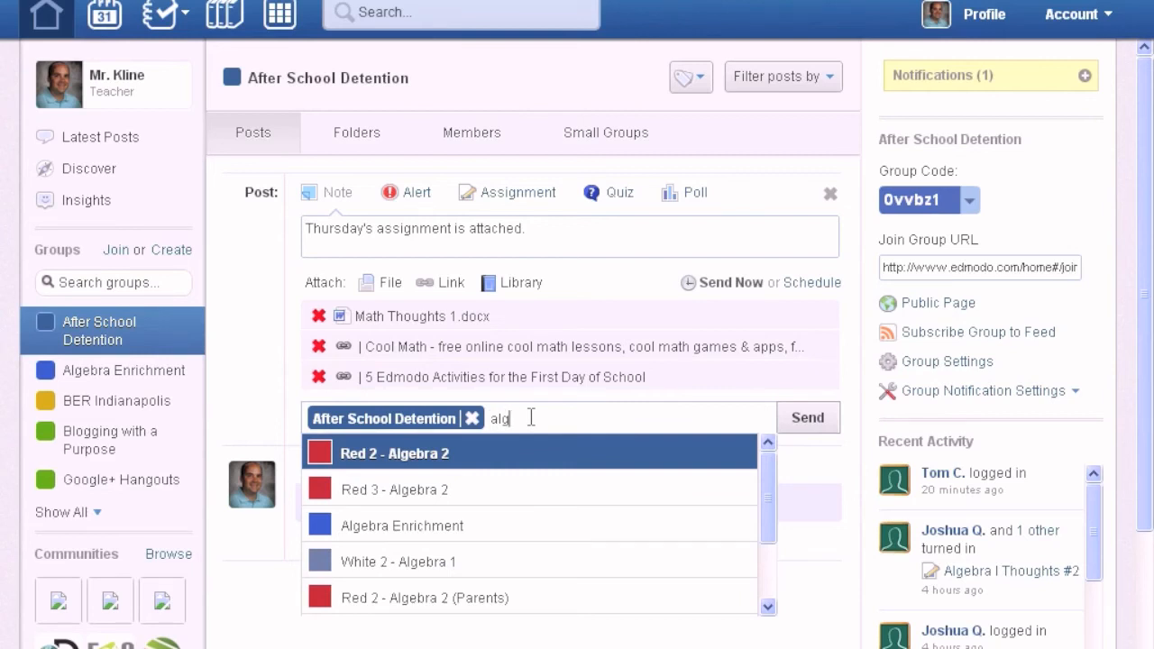
key("BackSpace")
key("BackSpace")
key("BackSpace")
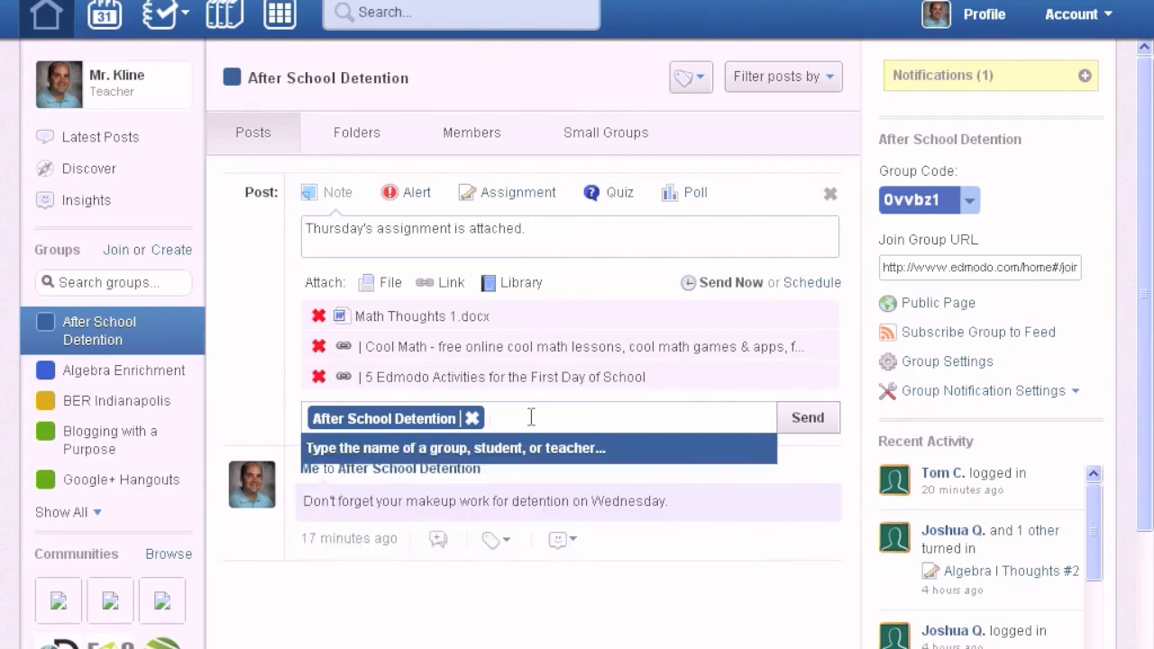
- Send the note to the After School Detention group and show the remaining attachment in the published post
left_click(809, 420)
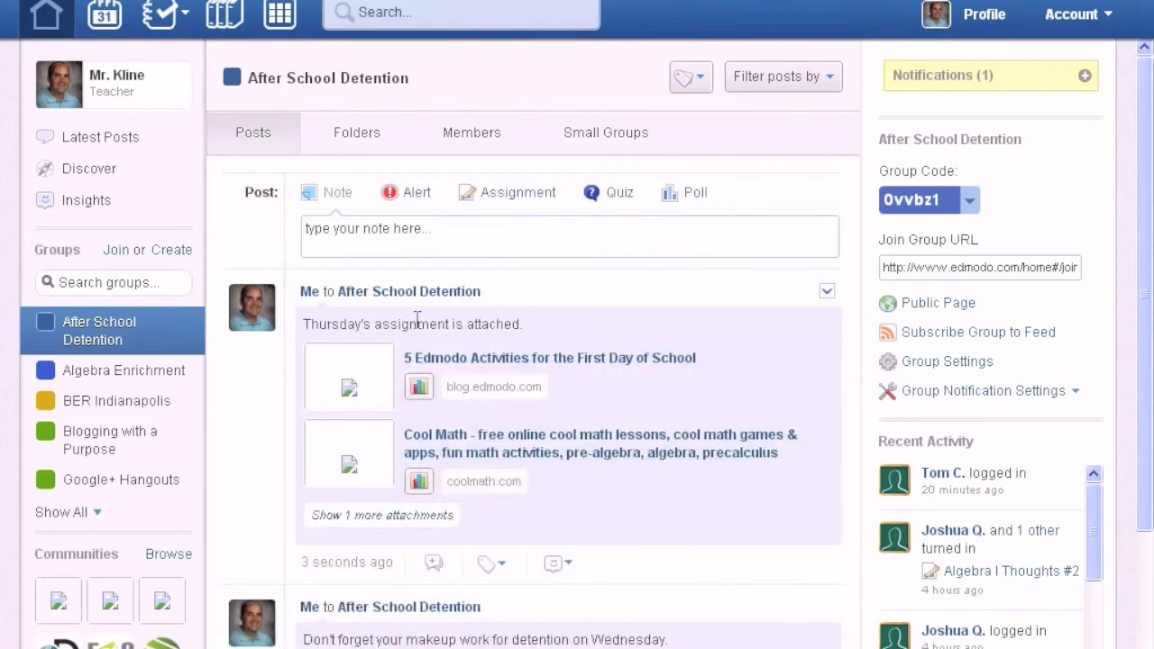
left_click(423, 518)
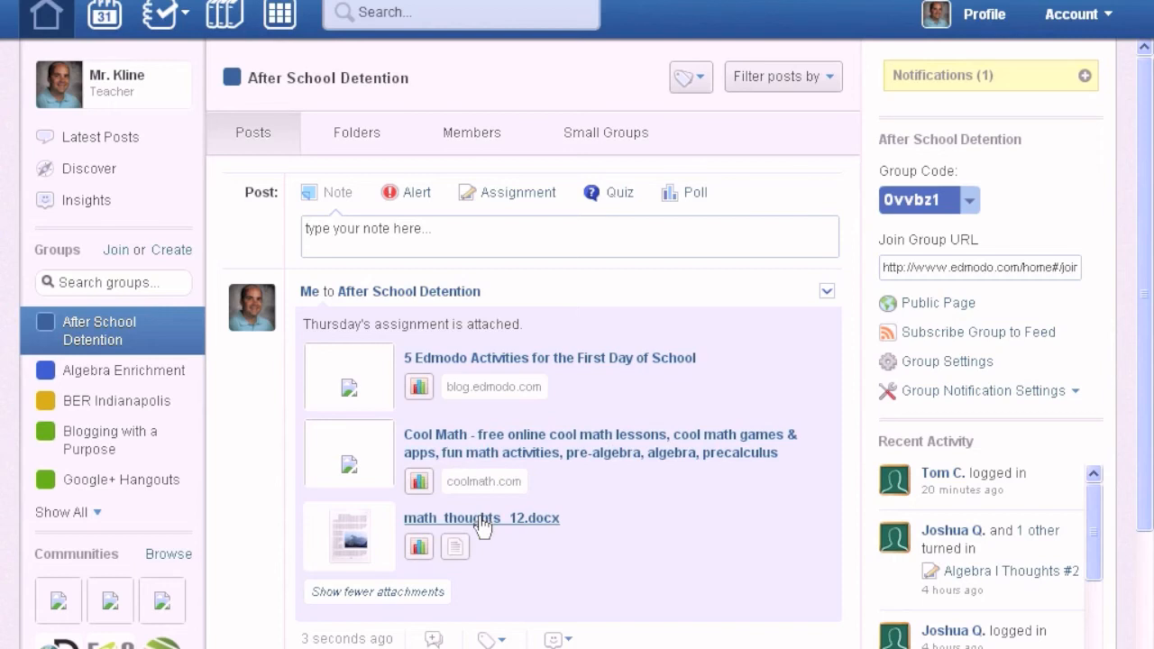
- View the post's Cool Math link, return to the group, and open the "5 Edmodo Activities for the First Day of School" link
left_click(530, 445)
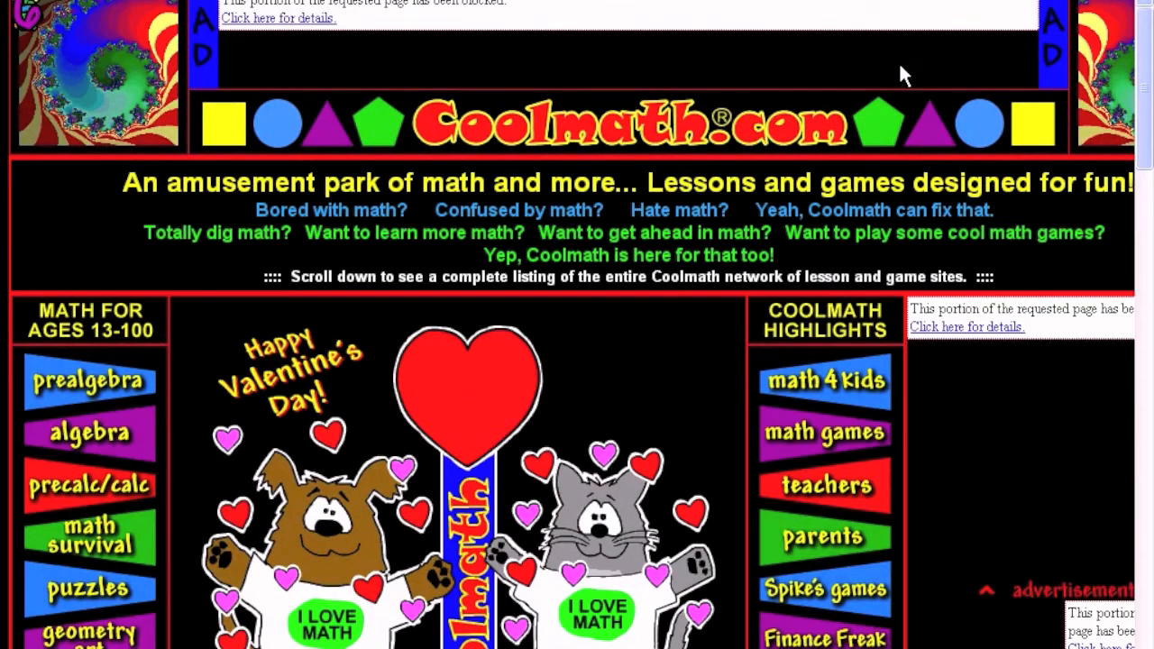
key("alt+Left")
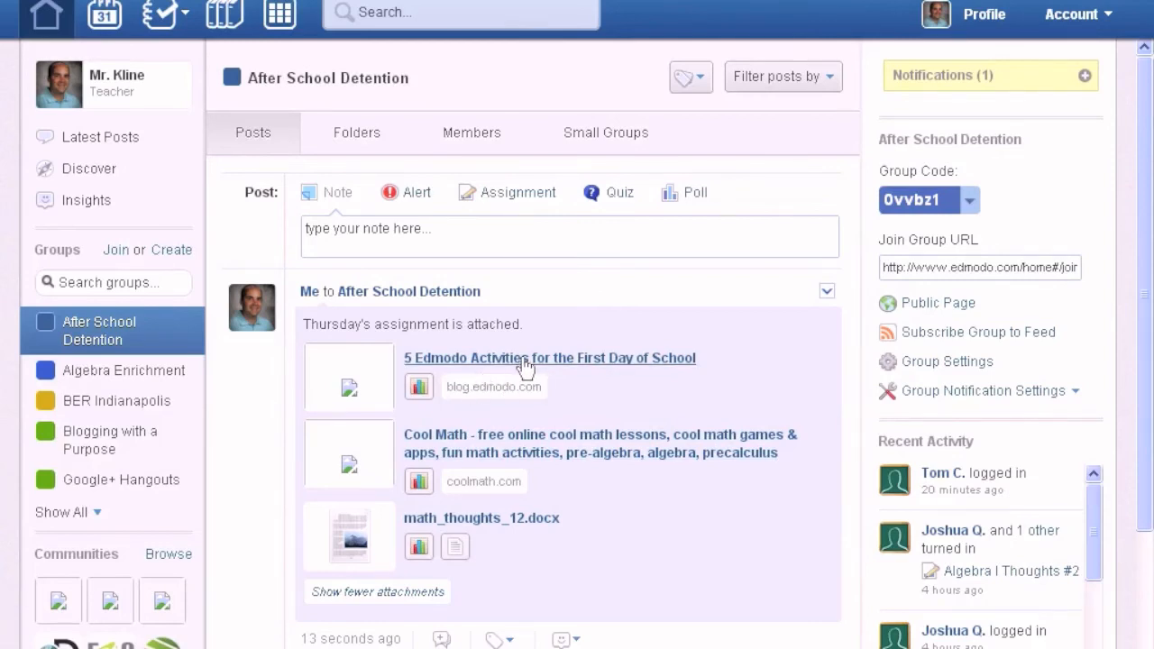
left_click(491, 360)
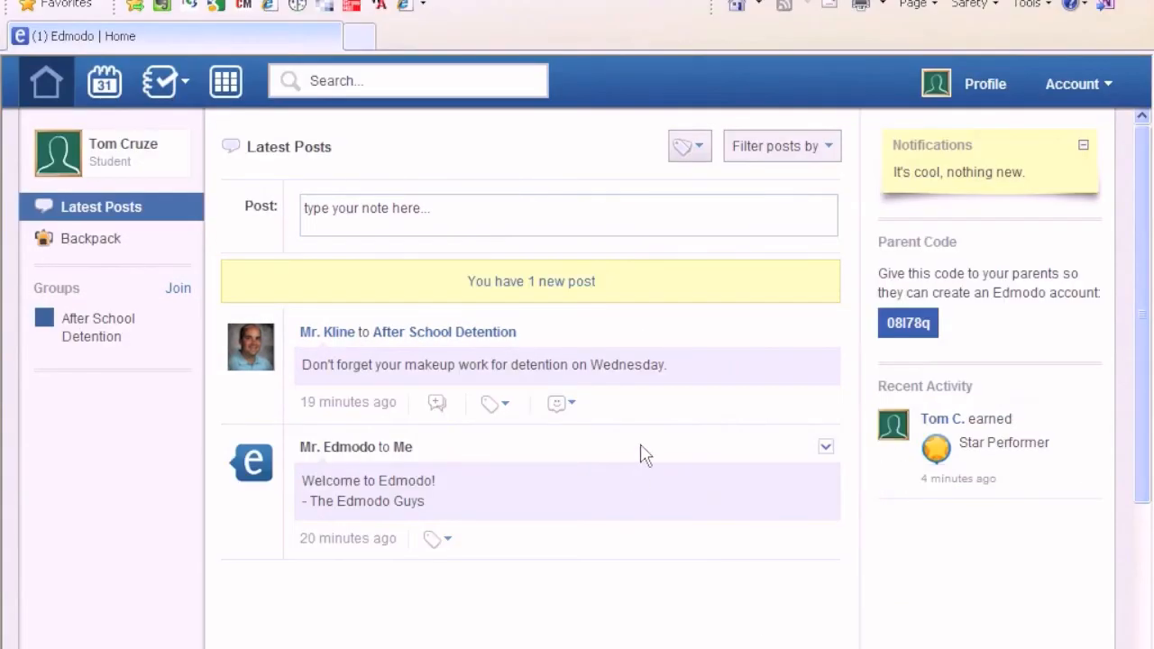
- In the student account, load the new post and show all of its attachments
left_click(561, 292)
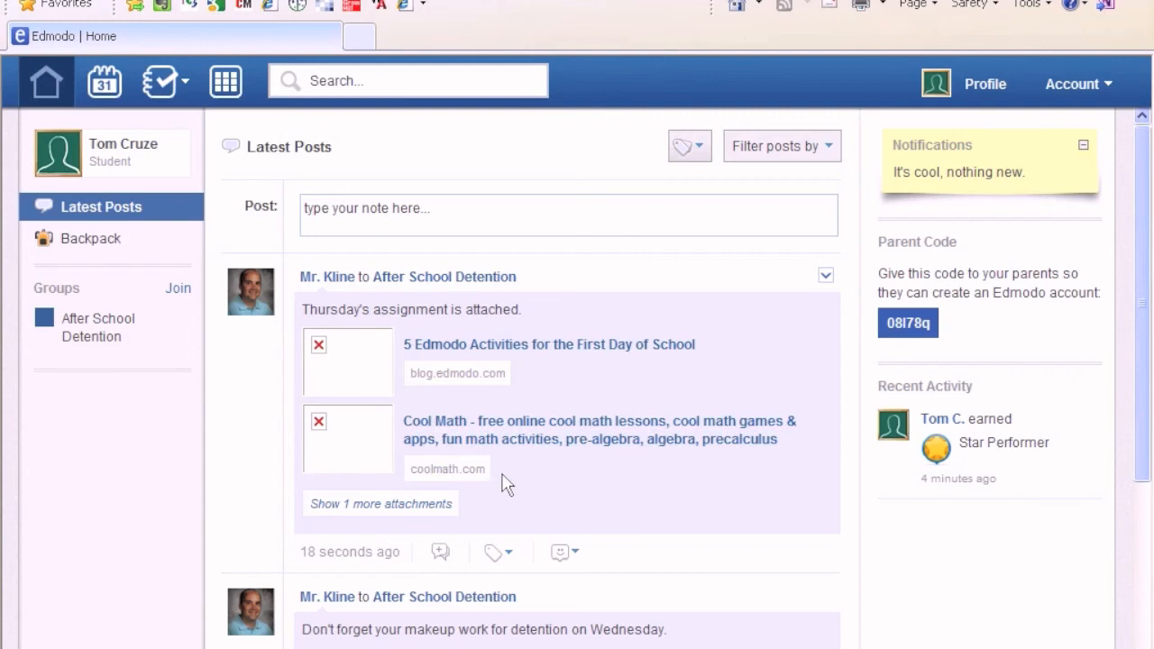
left_click(442, 508)
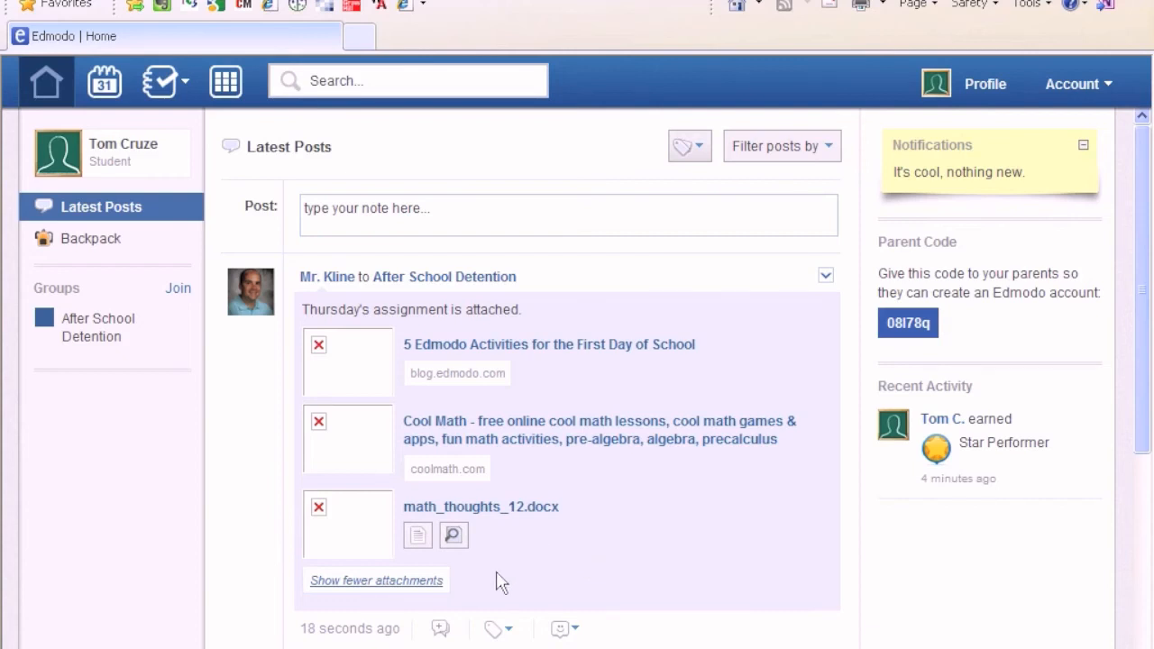
- Check the download prompt for math_thoughts_12.docx, cancel it, and look through both pages in the file preview
left_click(418, 537)
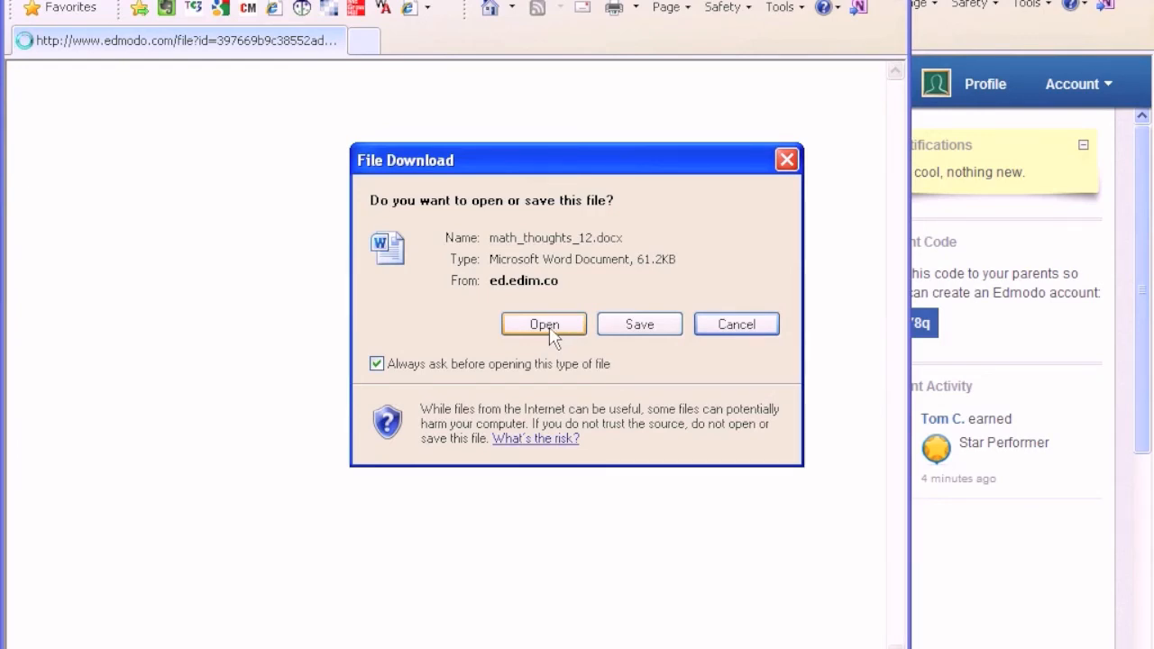
left_click(735, 335)
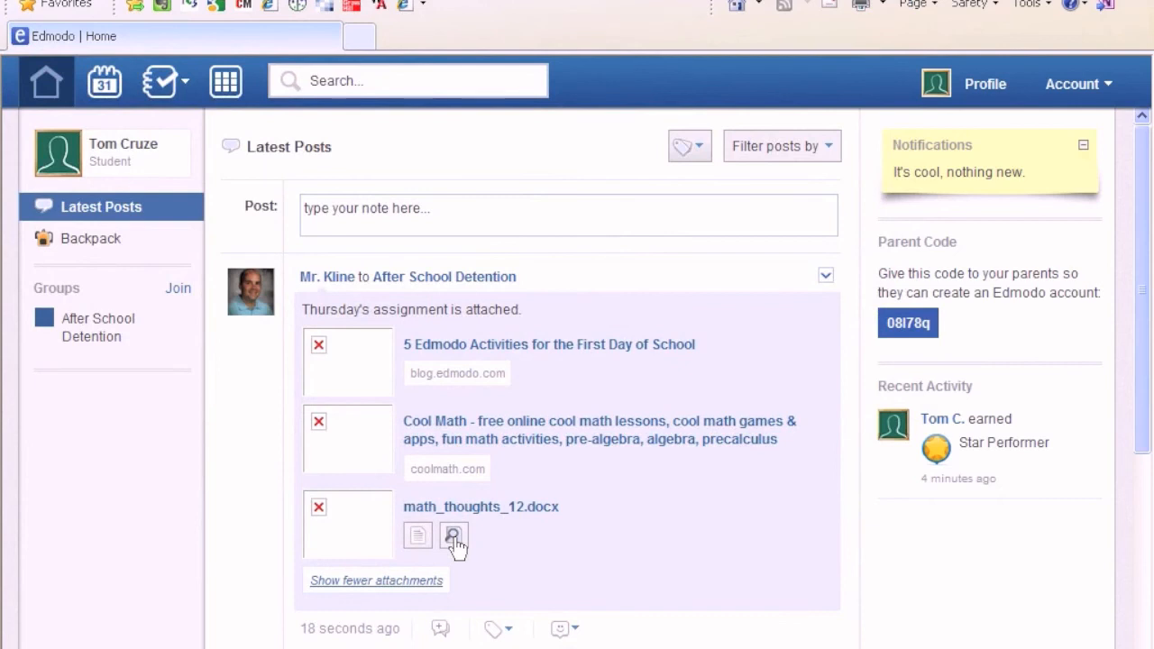
left_click(454, 537)
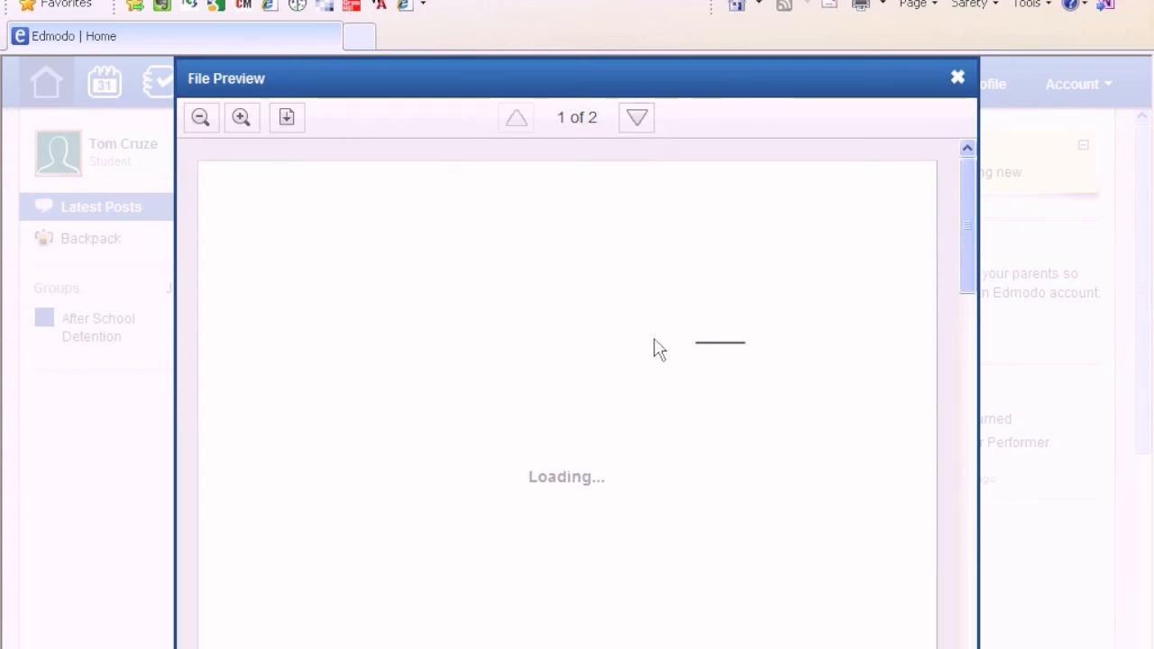
scroll(629, 460, "down", 8)
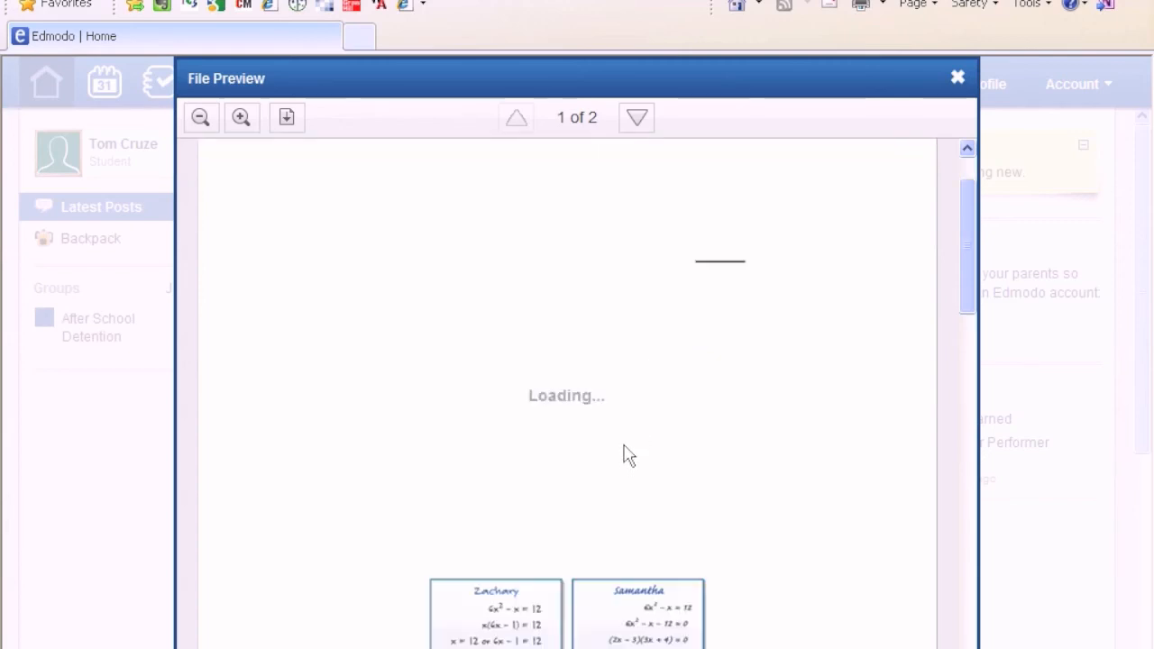
scroll(625, 453, "down", 5)
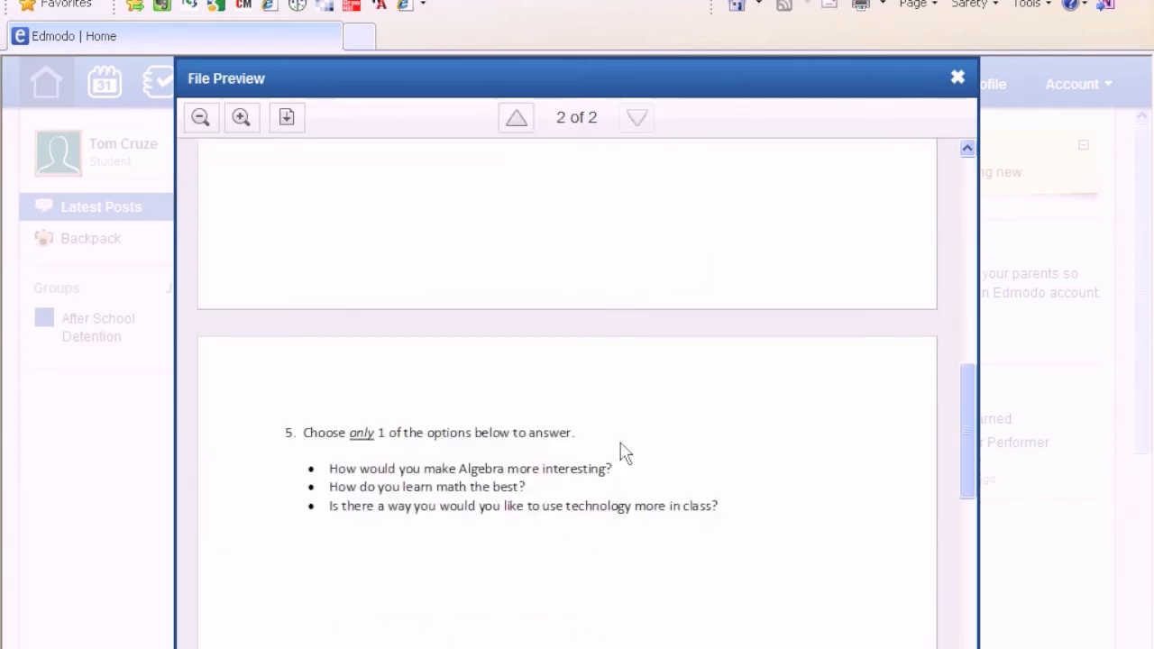
scroll(625, 452, "up", 10)
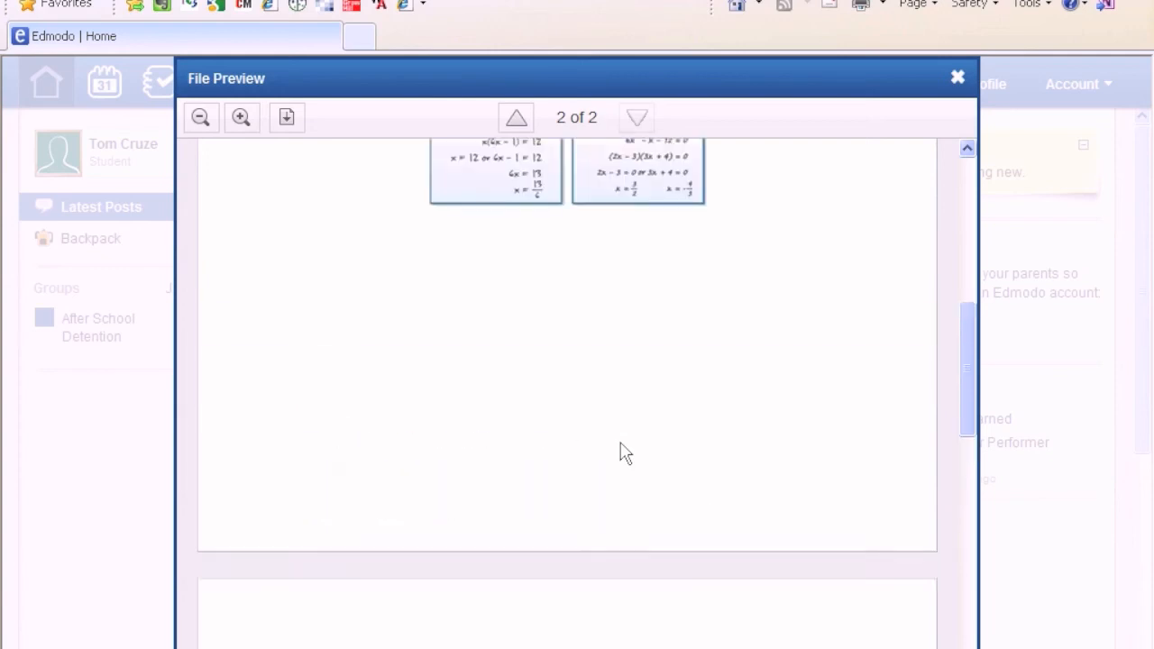
left_click(959, 79)
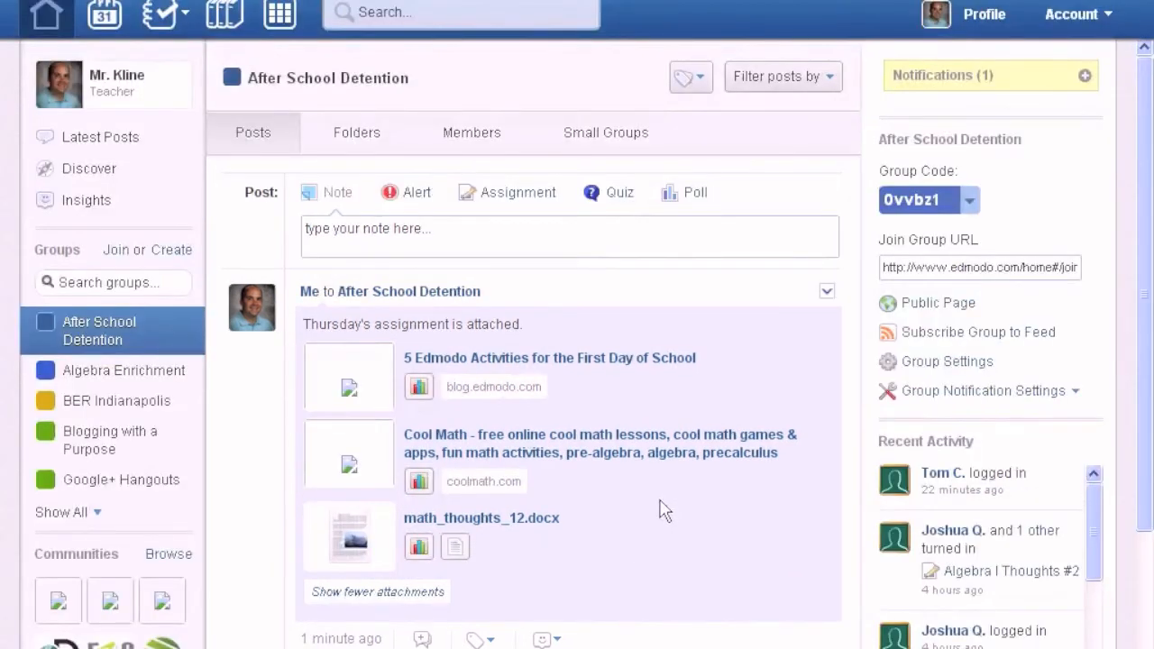
- In the teacher account, check the view history of the "5 Edmodo Activities for the First Day of School" link and math_thoughts_12.docx
left_click(418, 388)
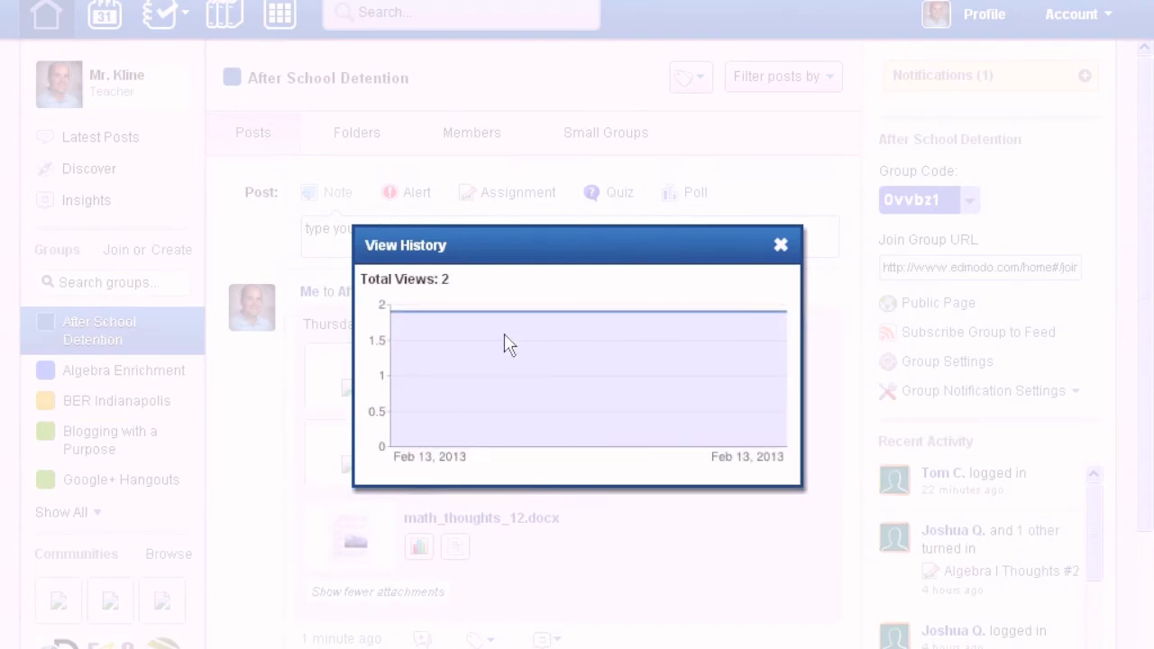
left_click(781, 244)
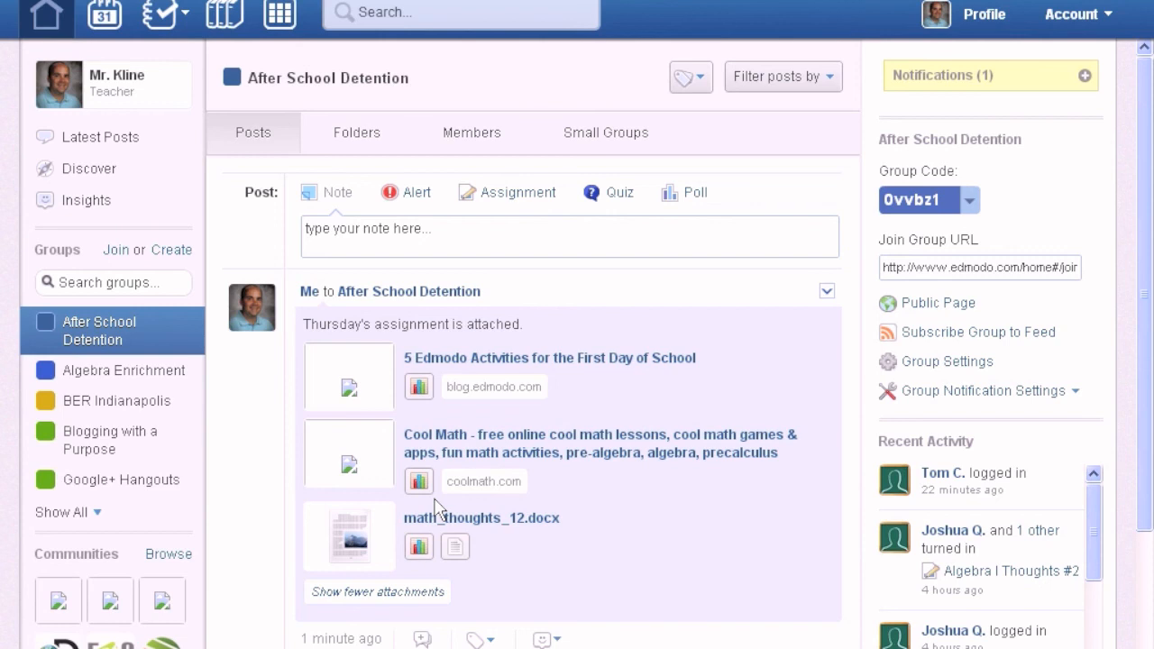
left_click(419, 547)
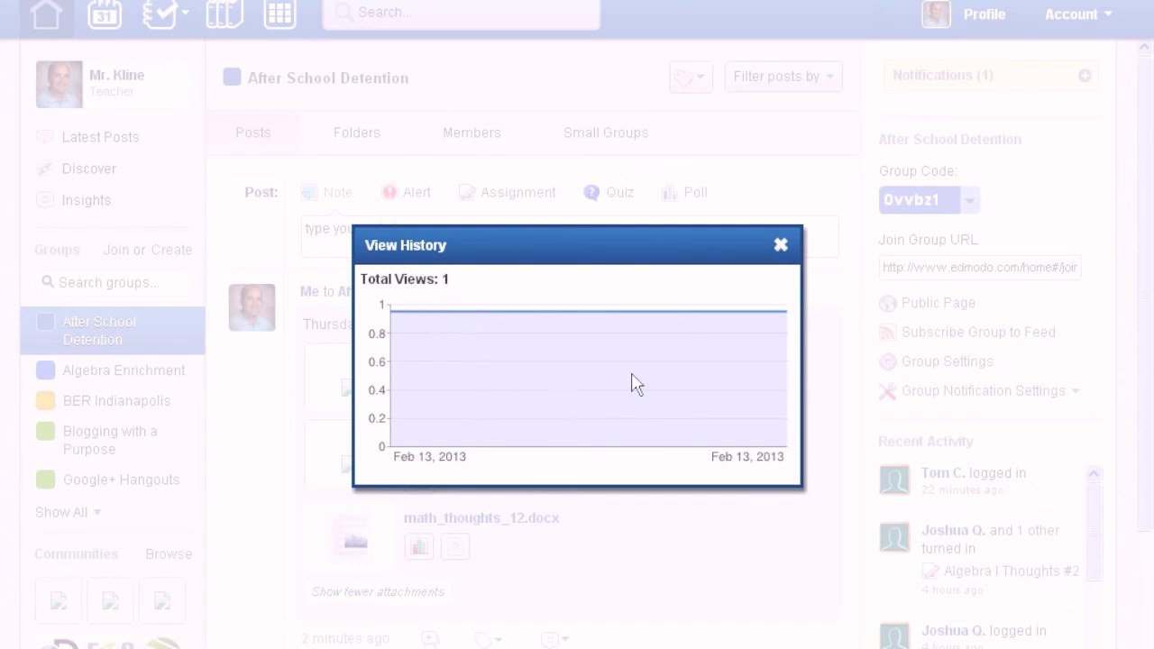
left_click(781, 245)
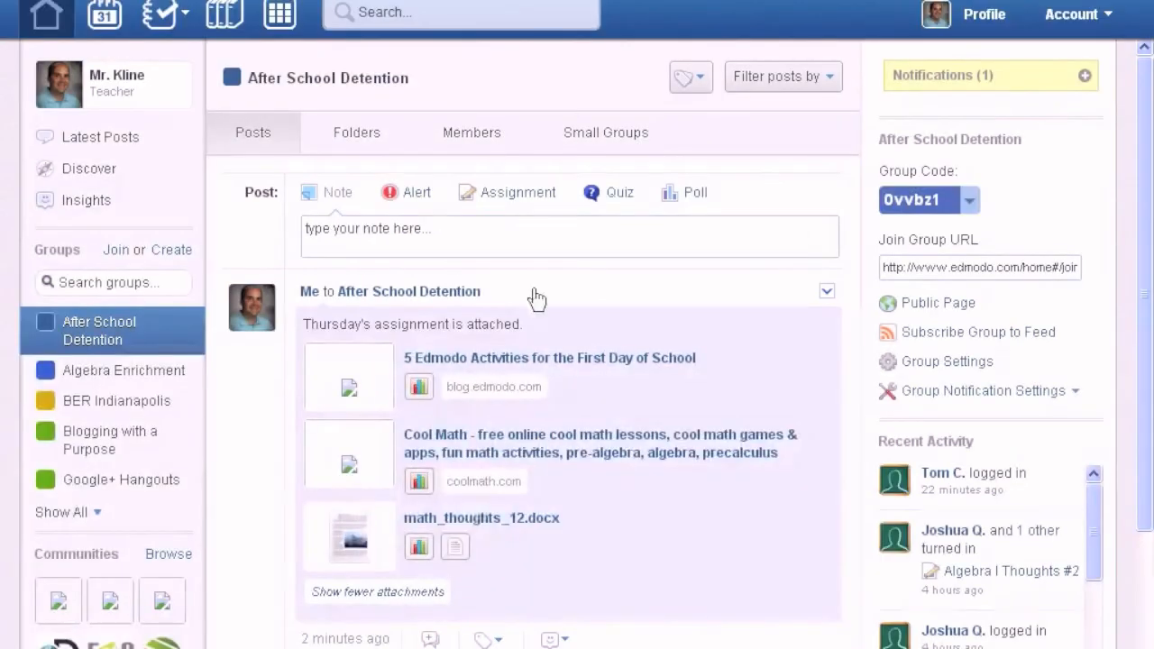
left_click(360, 241)
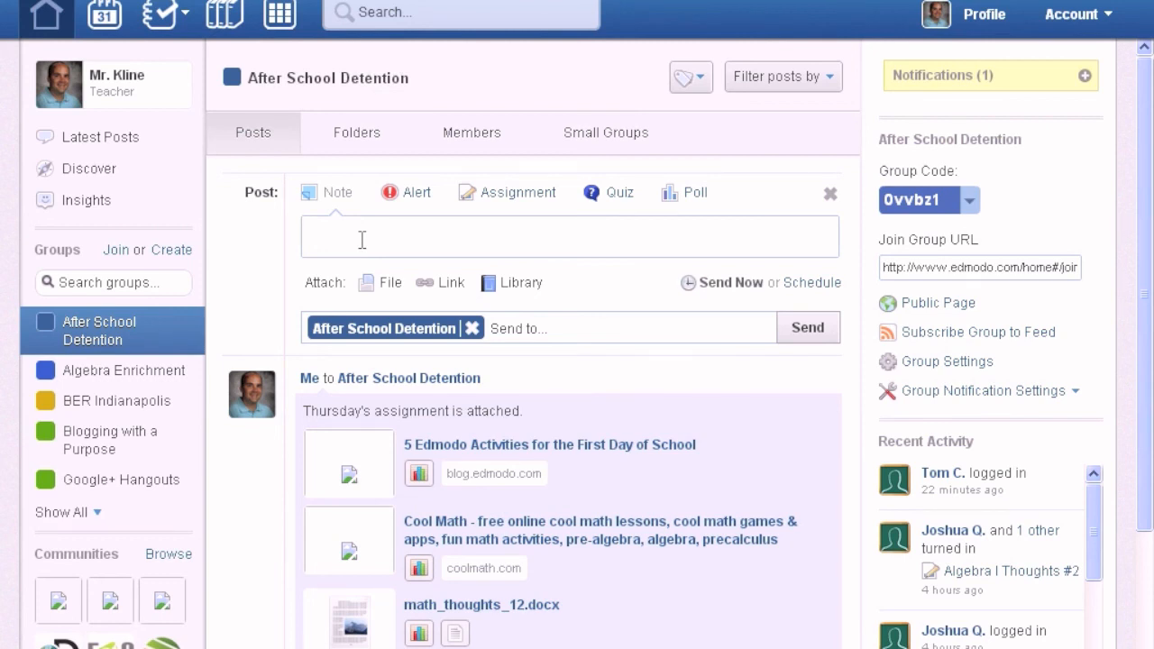
type("Thursday's assignment is att")
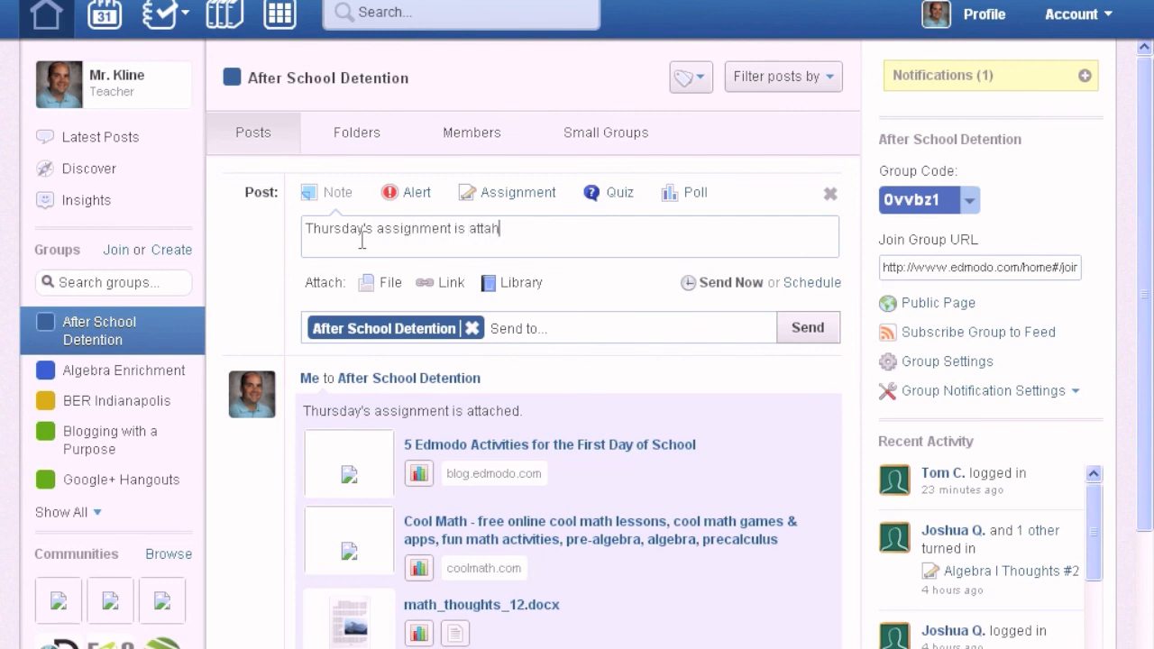
type("ached.")
- Send the After School Detention group an alert reading "Thursday's assignment is attached."
left_click(417, 192)
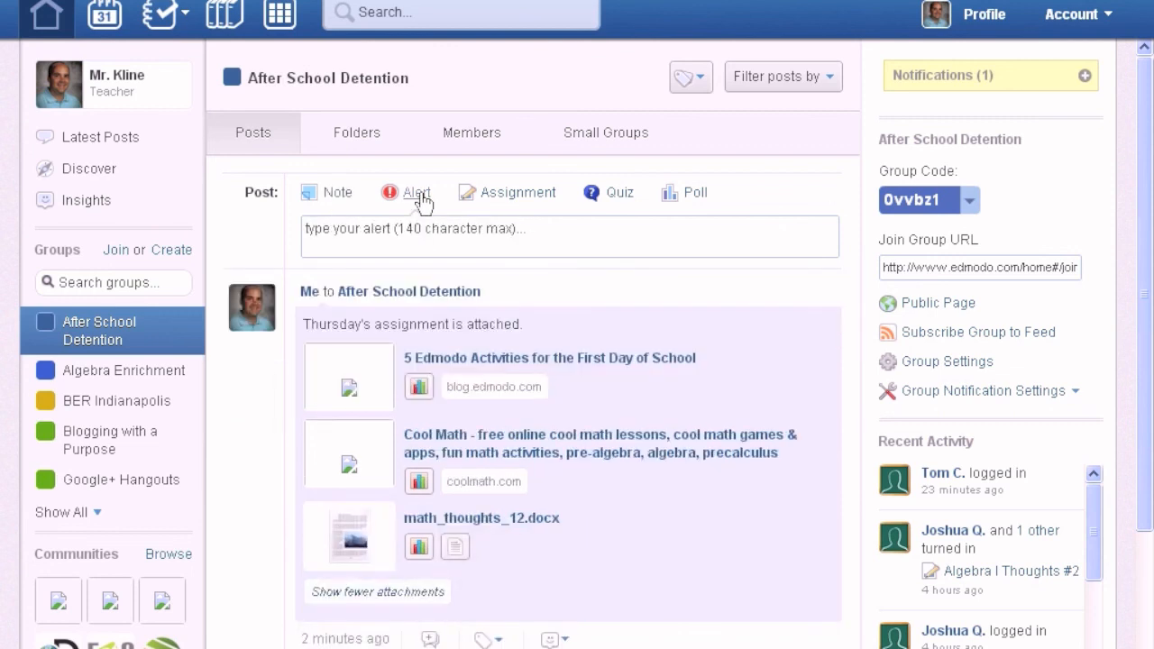
left_click(519, 242)
type("Thursd")
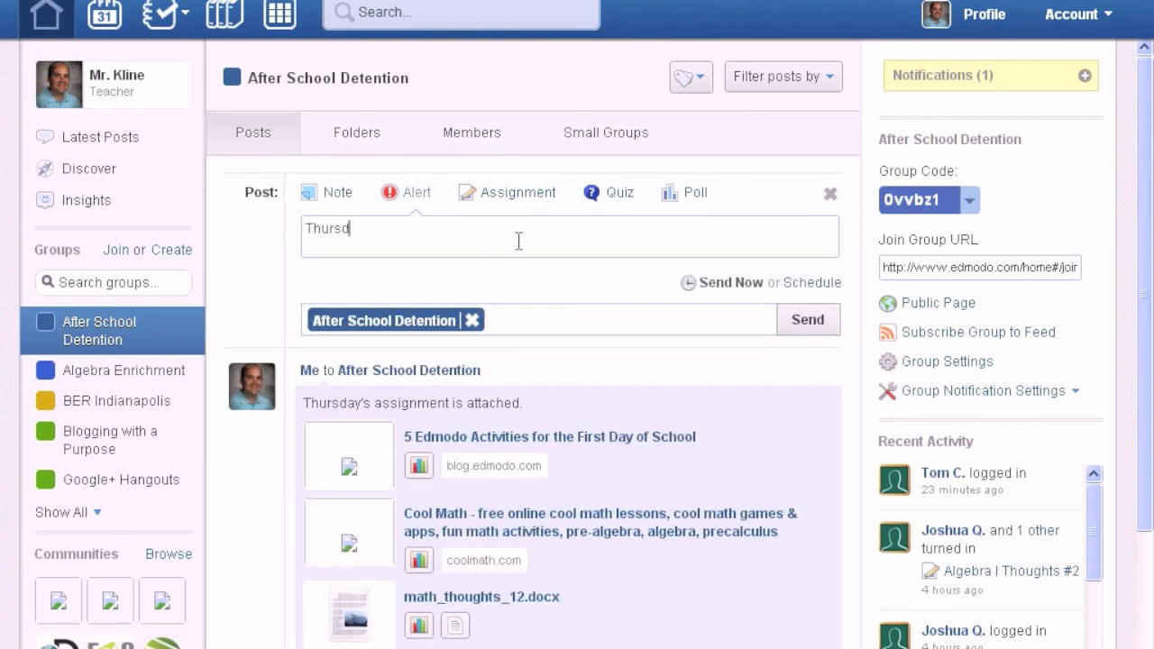
type("ay's assignment i")
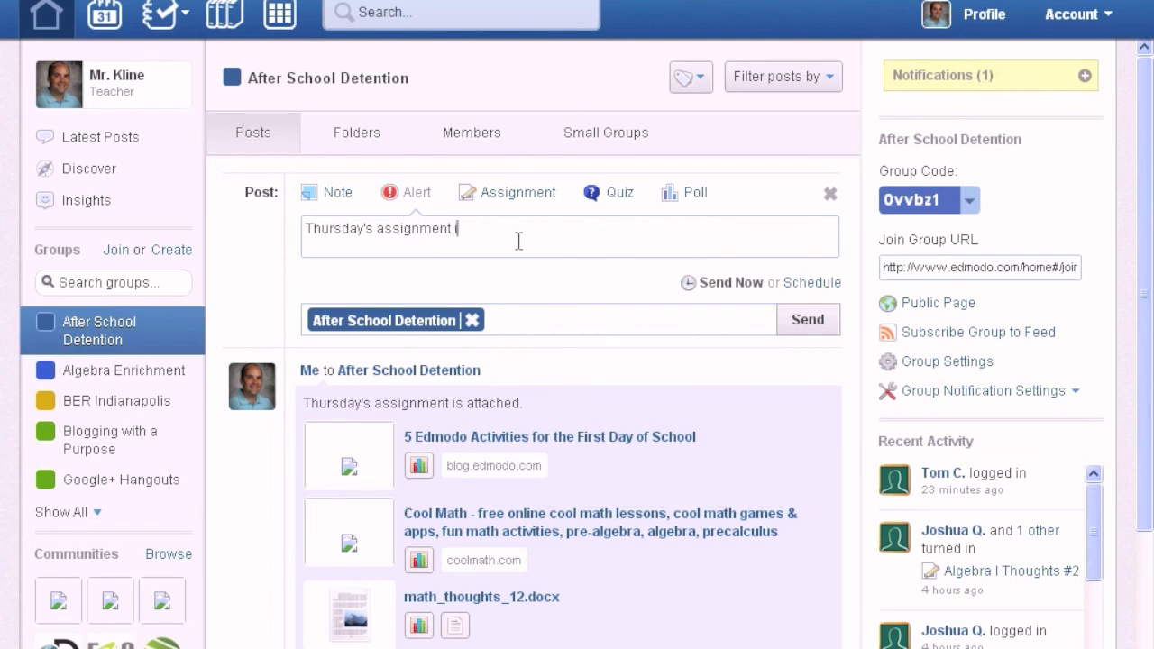
type("s attached.")
left_click(808, 319)
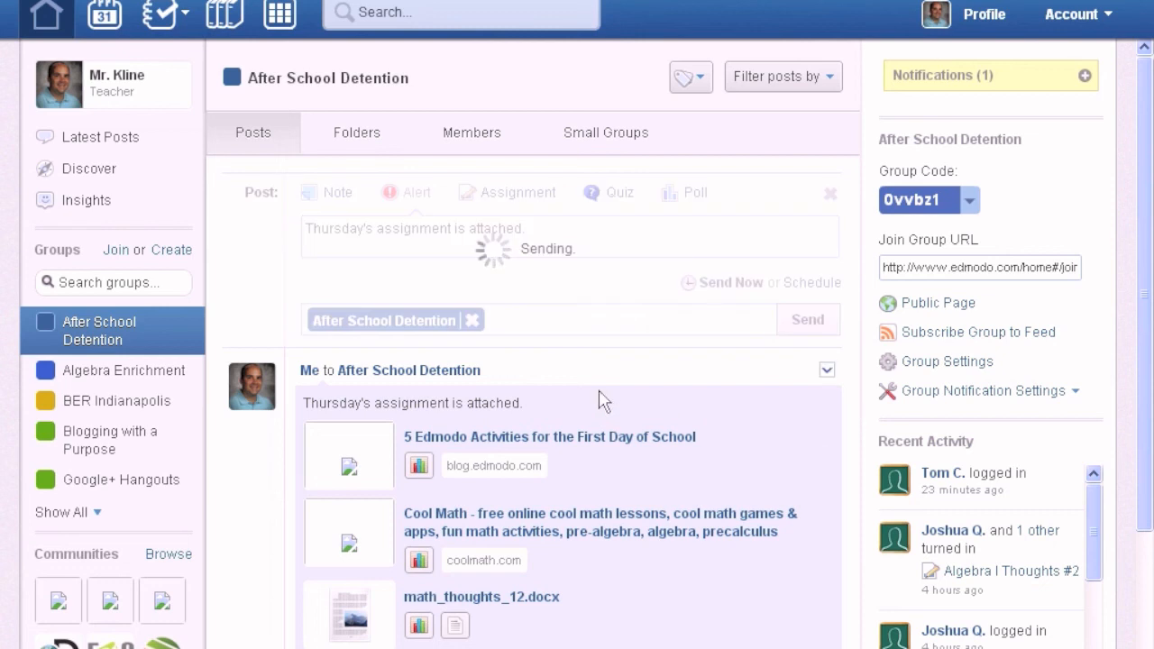